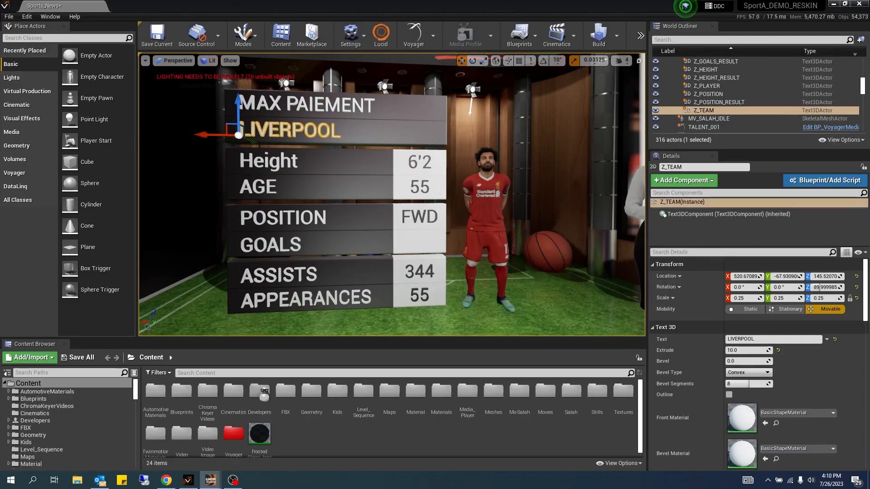
# Step: Inspect the text and line actors of the player stats board in the viewport
pyautogui.click(272, 102)
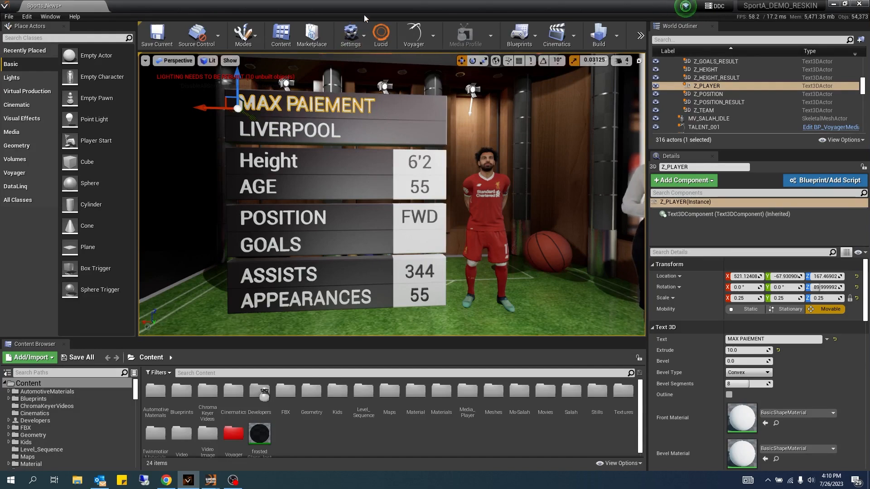
pyautogui.click(315, 129)
pyautogui.click(282, 159)
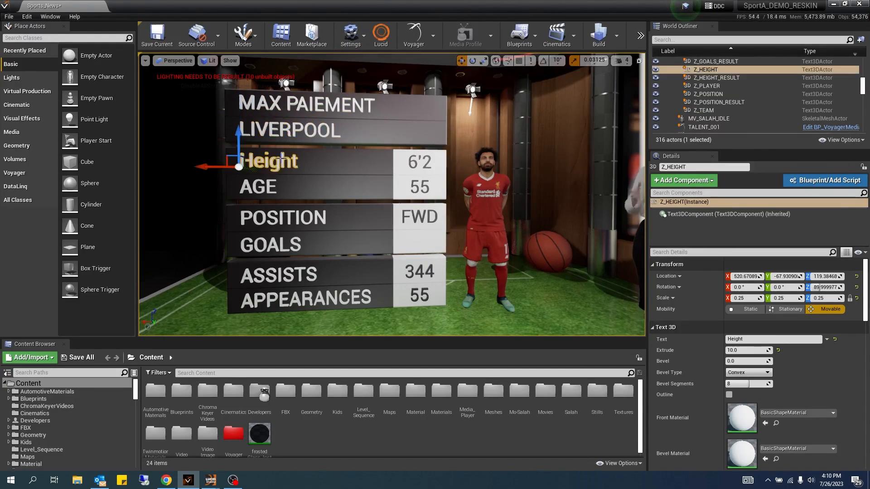
pyautogui.click(263, 187)
pyautogui.click(272, 218)
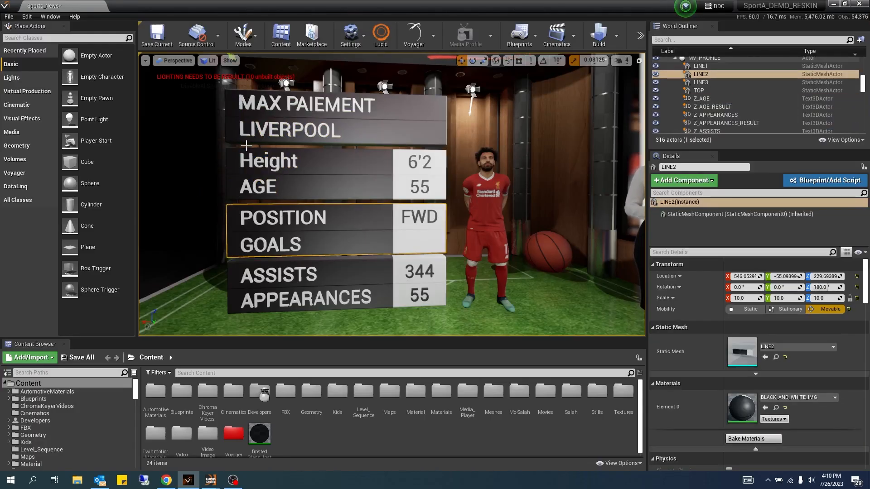
pyautogui.click(263, 279)
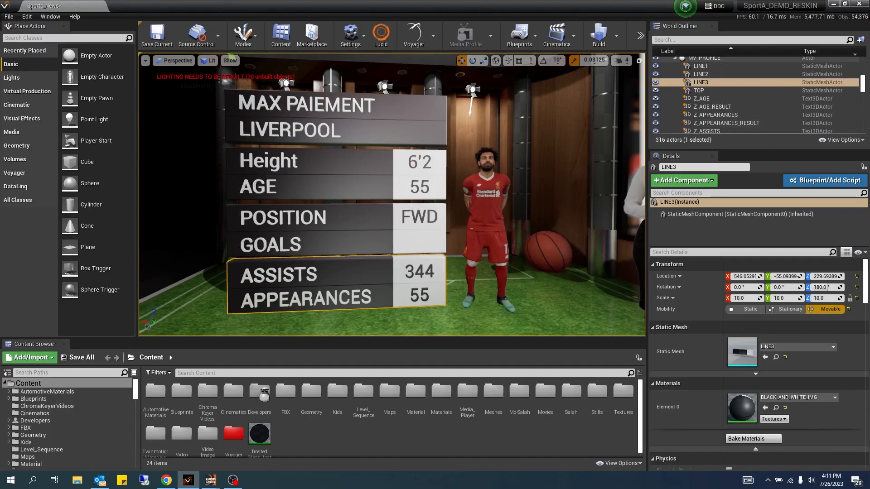
# Step: Minimize the editor and open the Sport_Stats text file from the desktop to review its data
pyautogui.click(833, 4)
pyautogui.doubleClick(86, 199)
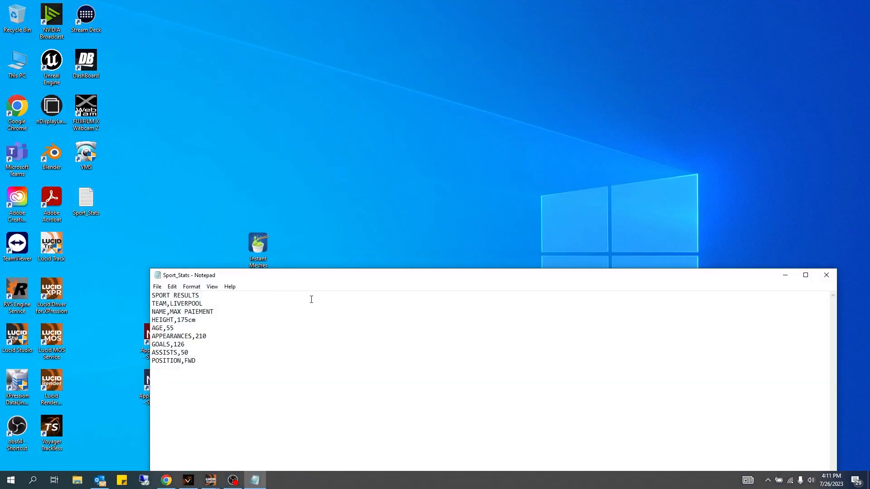
pyautogui.moveTo(316, 279); pyautogui.dragTo(341, 70)
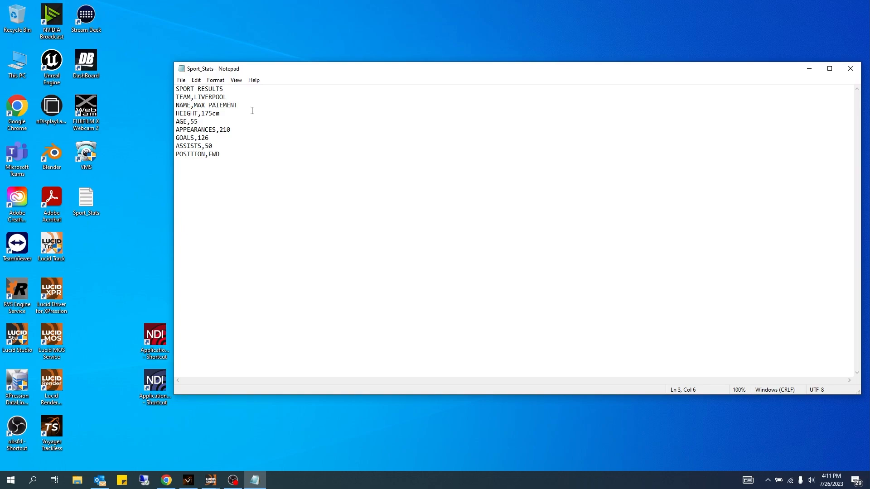
pyautogui.moveTo(278, 70); pyautogui.dragTo(264, 80)
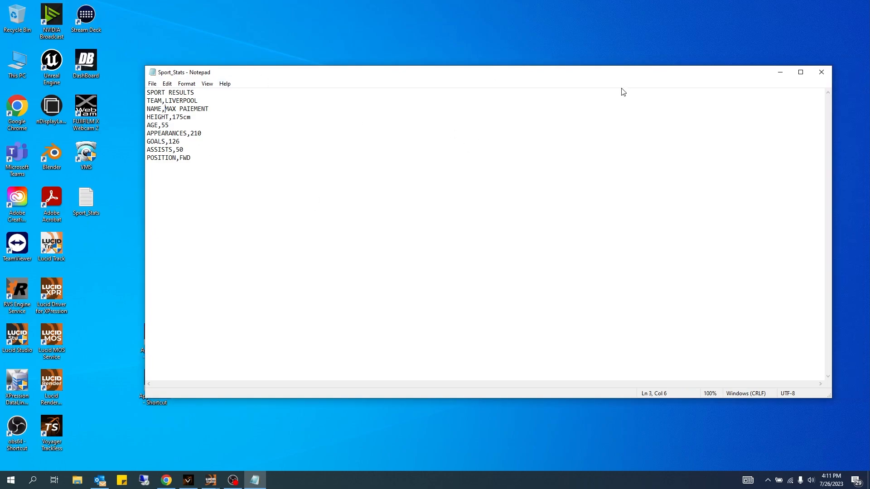
pyautogui.click(821, 72)
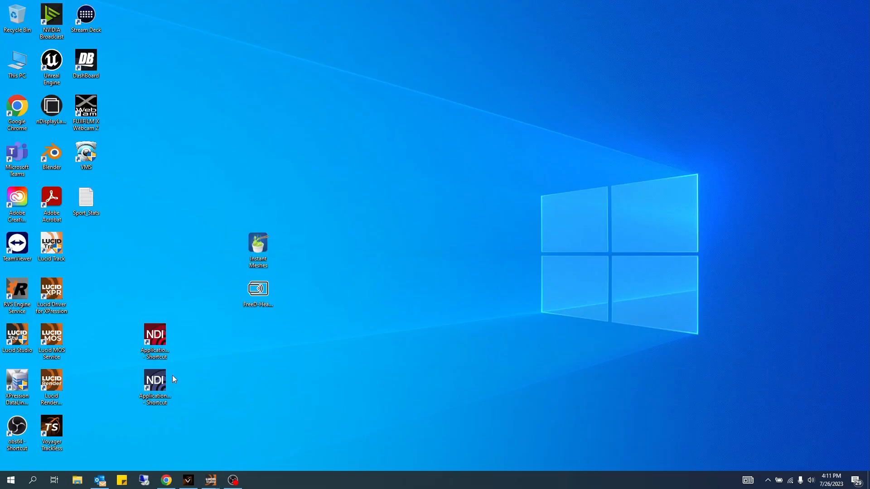
pyautogui.doubleClick(90, 199)
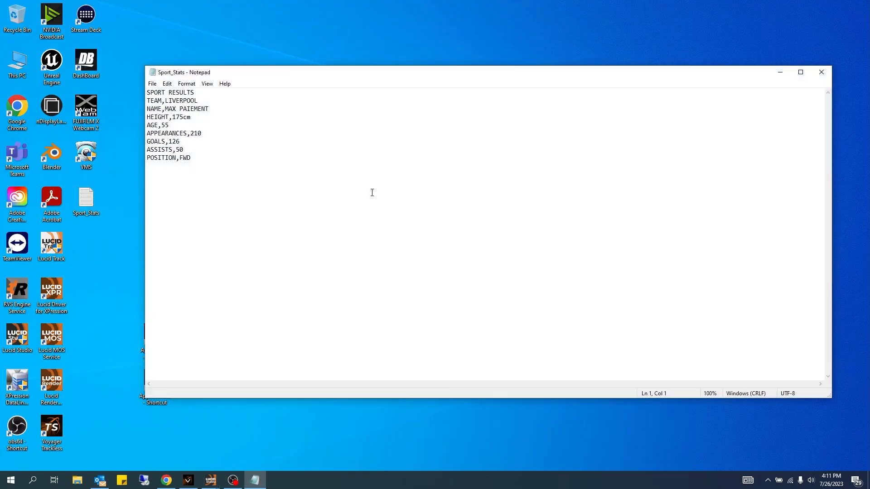
pyautogui.moveTo(298, 75); pyautogui.dragTo(325, 39)
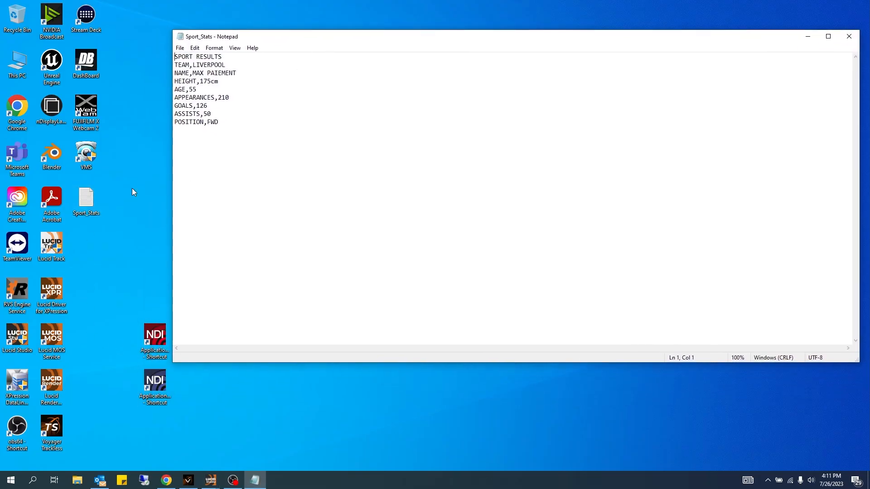
# Step: Launch XPression DataLinq Server and add a new Text DataLinq Source
pyautogui.click(18, 383)
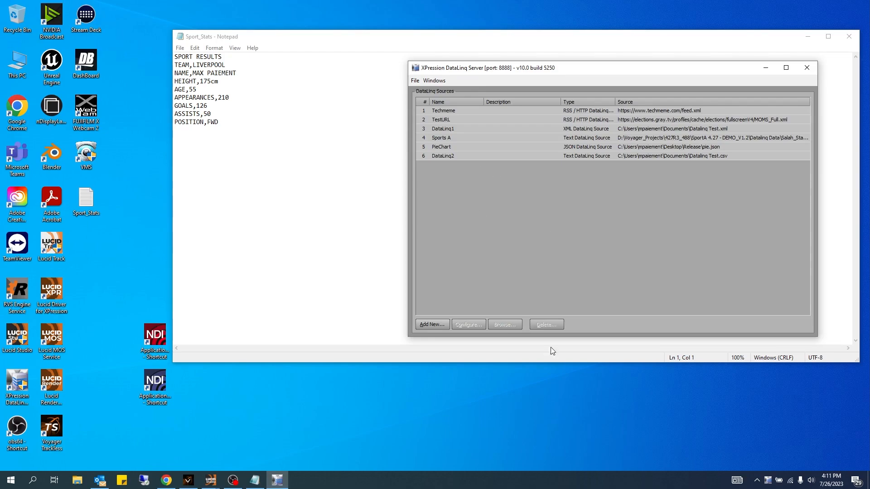
pyautogui.click(432, 325)
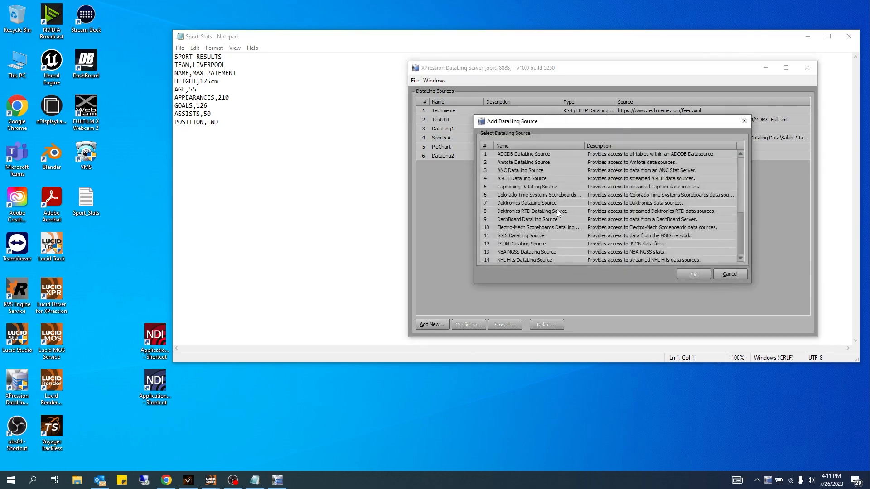
pyautogui.scroll(-4, 558, 212)
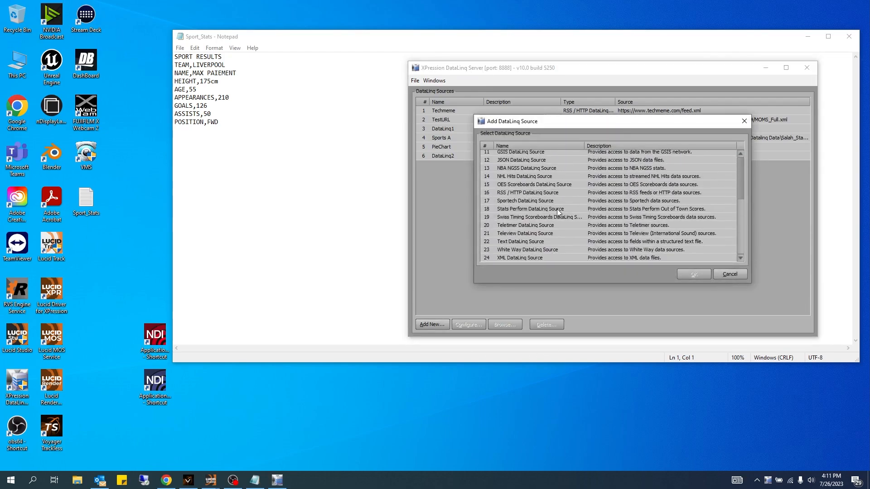
pyautogui.click(520, 241)
pyautogui.click(685, 274)
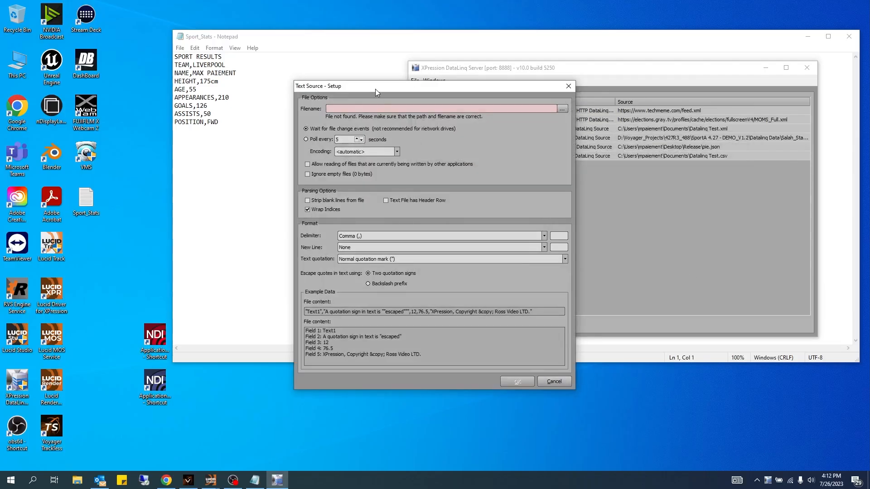
# Step: Set the text source's file to Sport_Stats.txt on the desktop and confirm the setup
pyautogui.moveTo(375, 89); pyautogui.dragTo(420, 73)
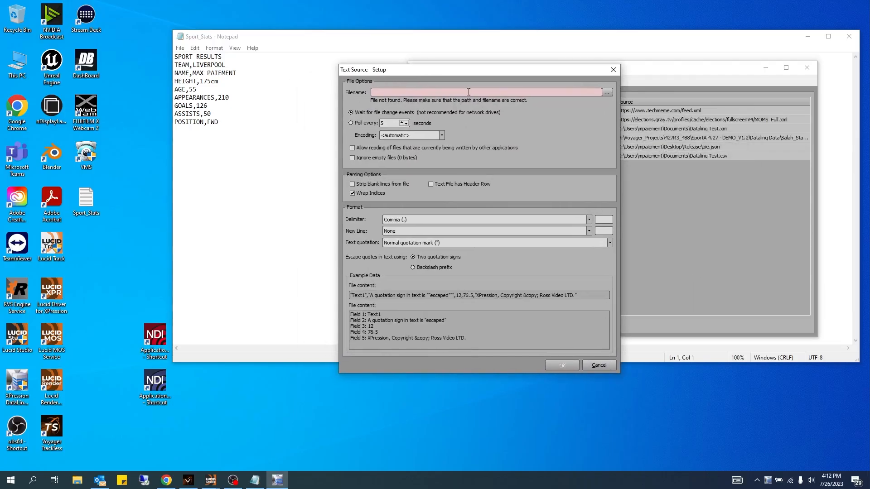
pyautogui.click(607, 93)
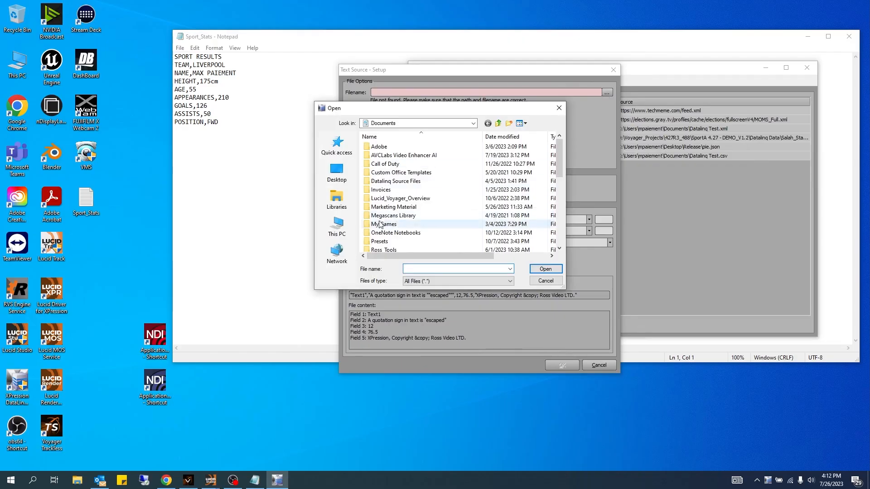
pyautogui.click(336, 174)
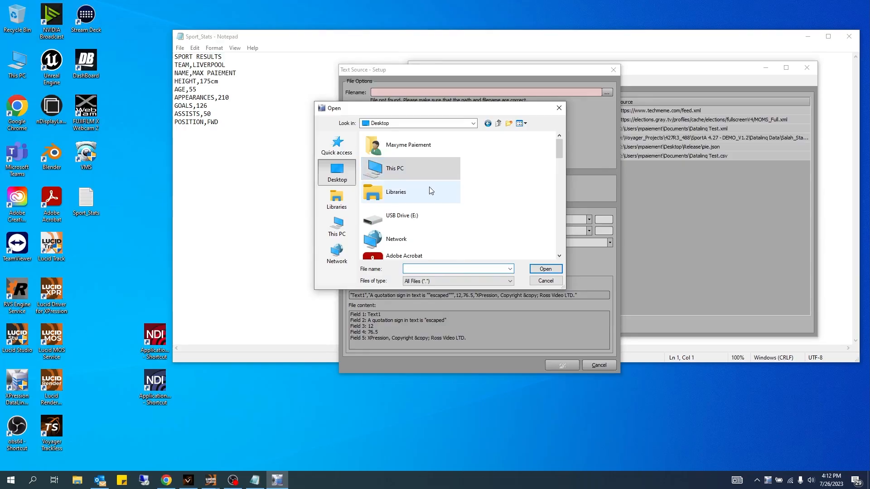
pyautogui.scroll(-10, 430, 190)
pyautogui.click(374, 182)
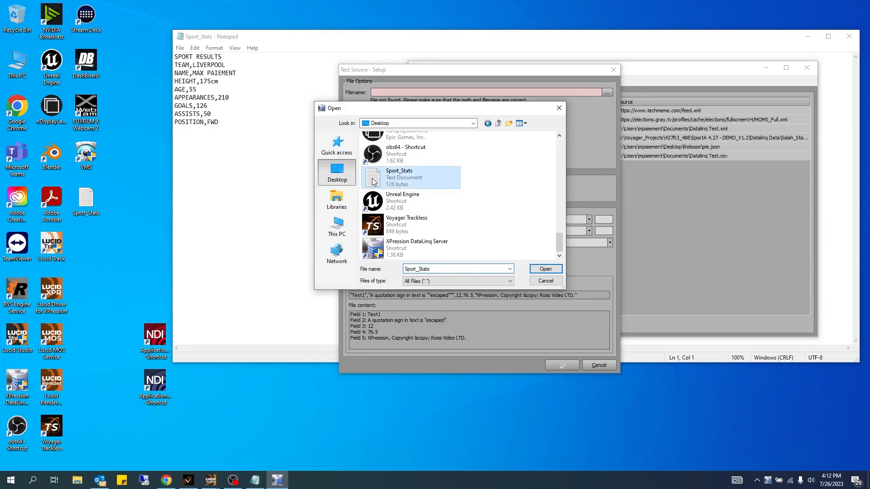
pyautogui.click(551, 270)
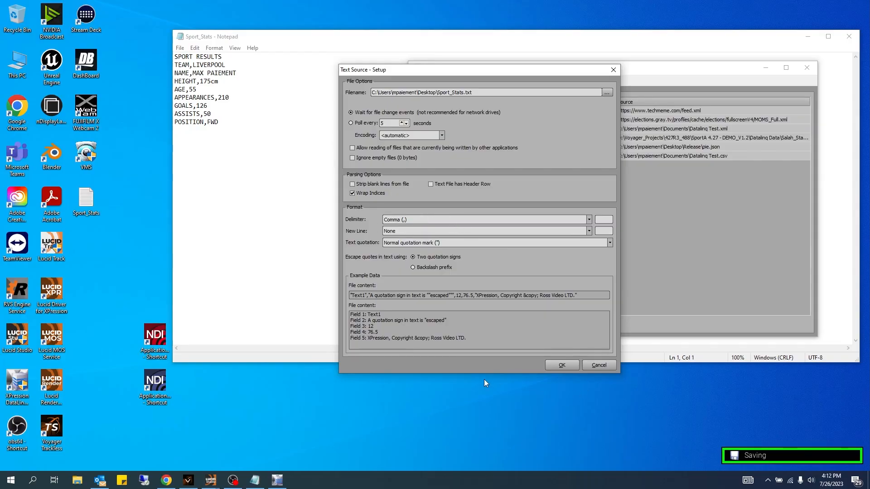
pyautogui.click(562, 365)
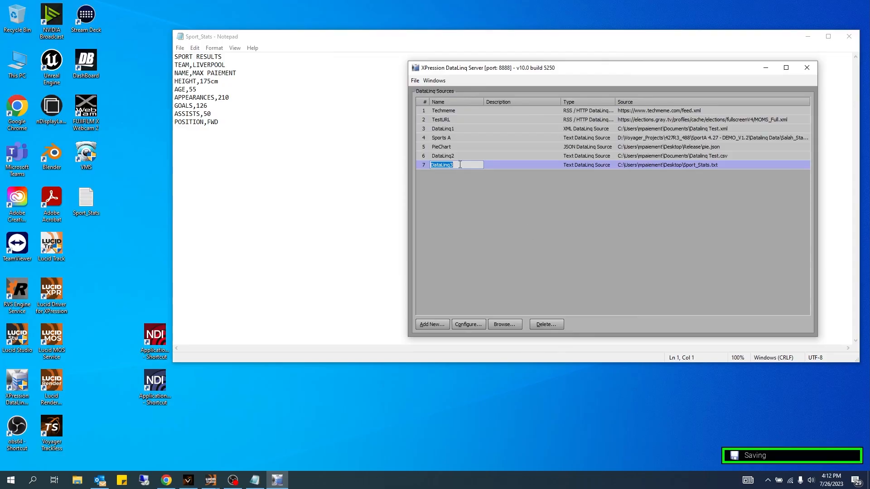
# Step: Name the new DataLinq source Sport_Stats
pyautogui.write('So')
pyautogui.write('port')
pyautogui.click(511, 222)
# Step: Close the DataLinq Server window to the system tray and dismiss its notification
pyautogui.moveTo(509, 68); pyautogui.dragTo(464, 70)
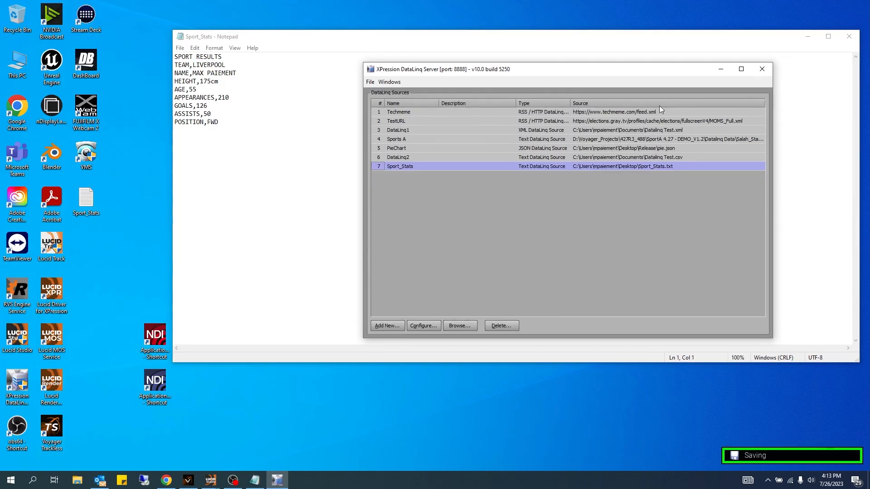
pyautogui.click(761, 70)
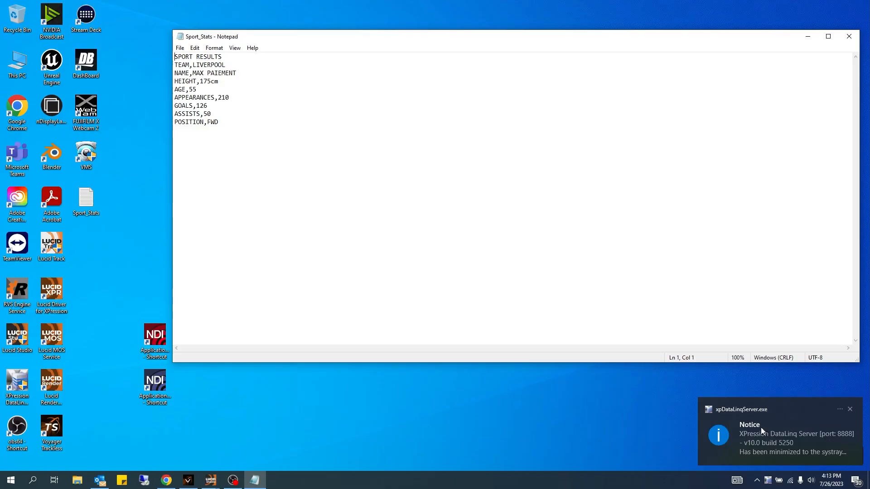
pyautogui.click(850, 409)
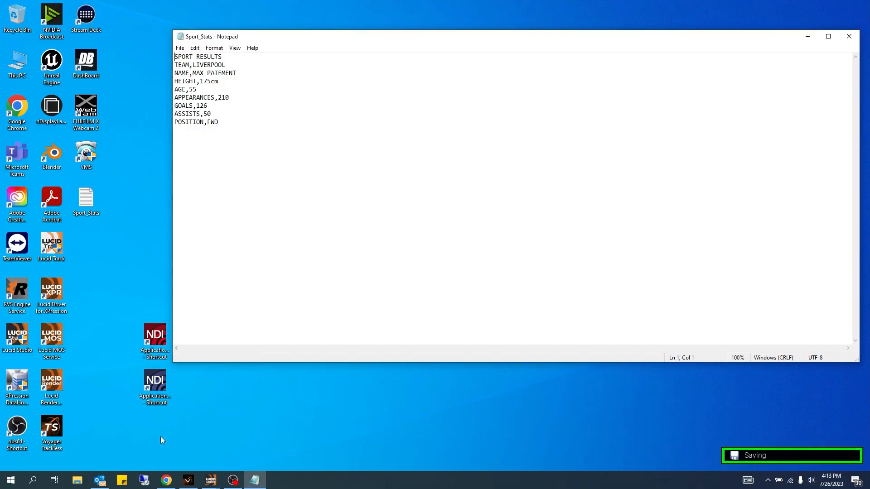
# Step: Switch to Lucid Studio, restore the Logic panel, and create a new logic
pyautogui.click(188, 480)
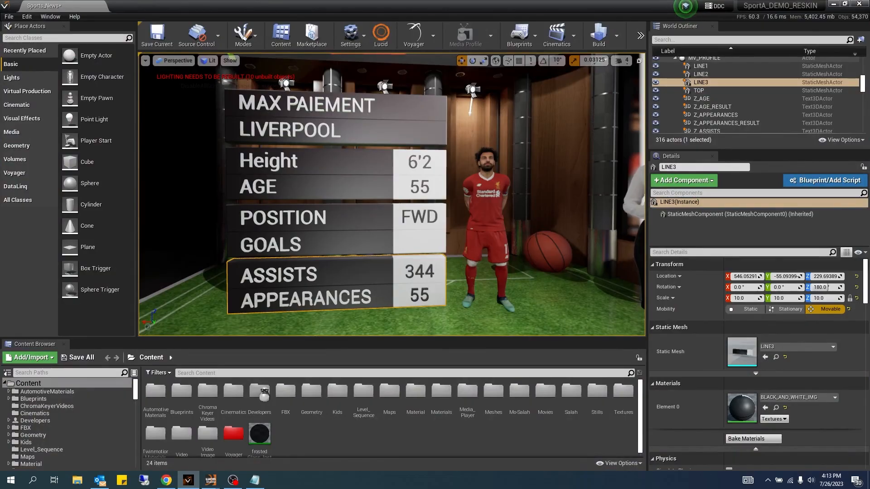
pyautogui.click(211, 480)
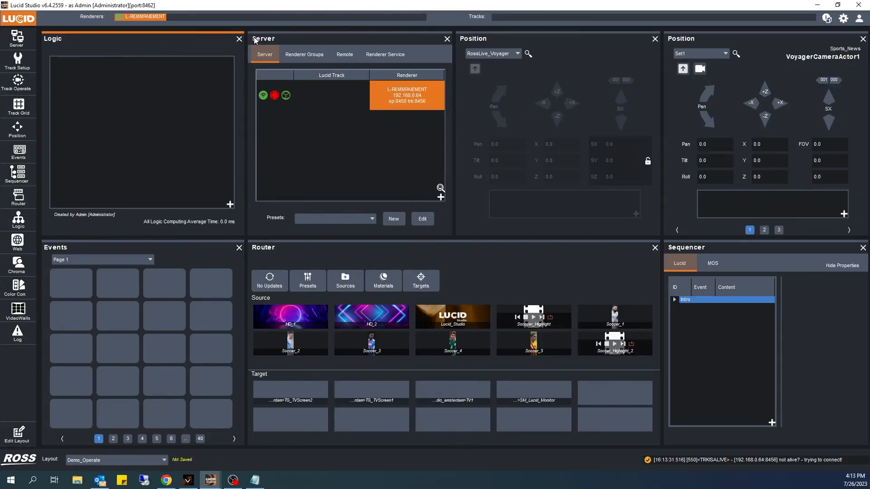
pyautogui.click(239, 39)
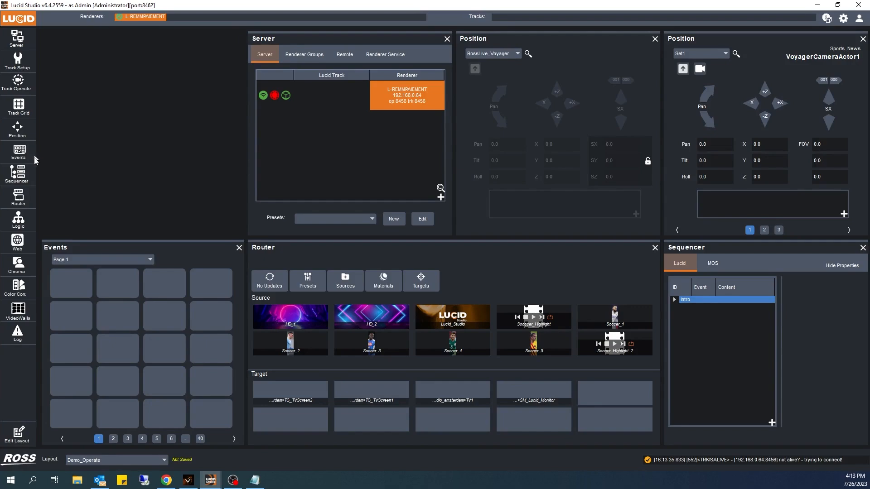
pyautogui.moveTo(19, 218); pyautogui.dragTo(119, 90)
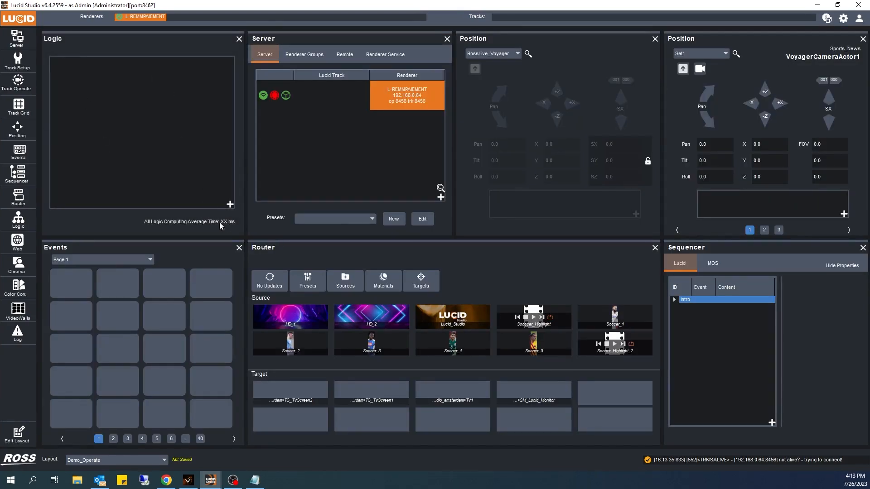
pyautogui.click(229, 205)
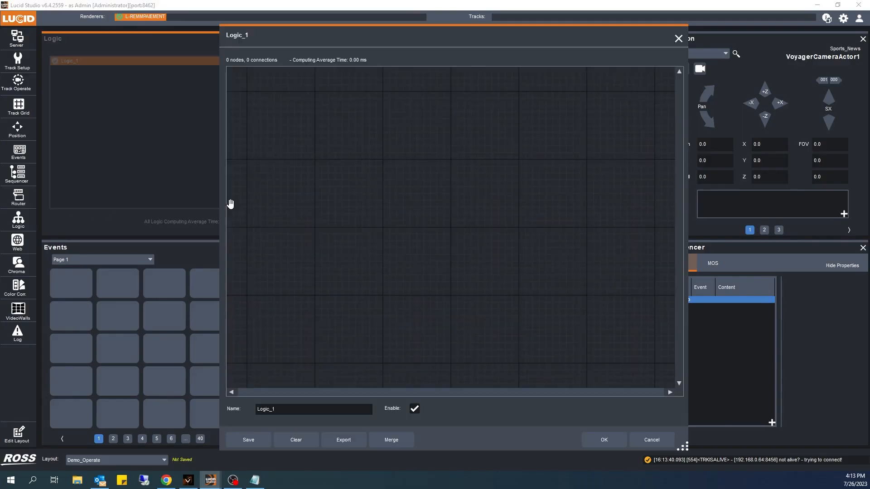
# Step: Rename the new logic Sport_Stats
pyautogui.moveTo(273, 42); pyautogui.dragTo(127, 48)
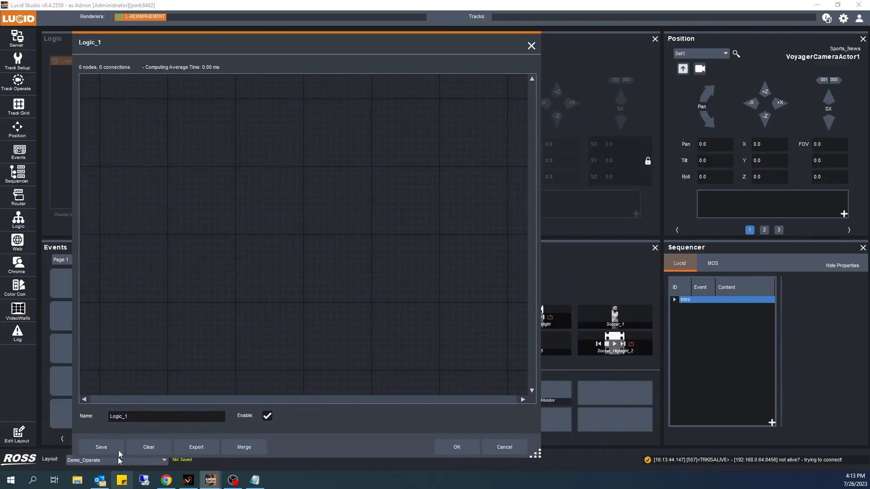
pyautogui.moveTo(133, 417); pyautogui.dragTo(86, 418)
pyautogui.write('Sport_Stat')
pyautogui.write('s')
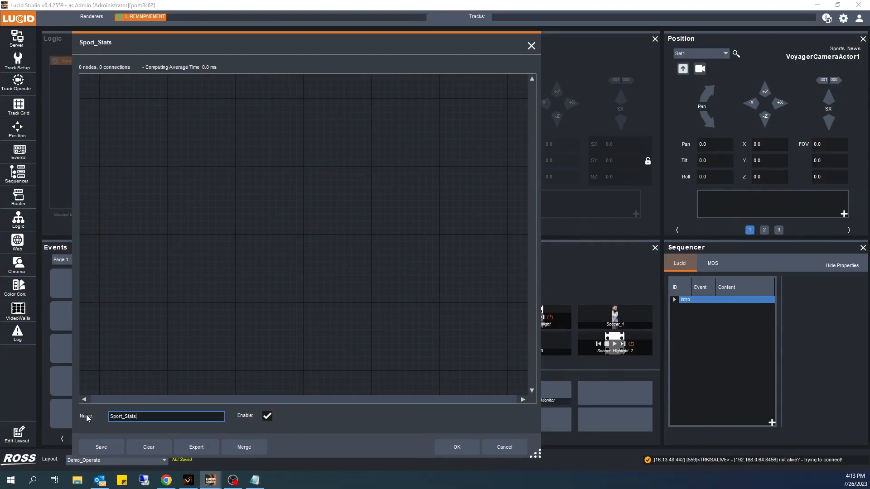
pyautogui.click(147, 337)
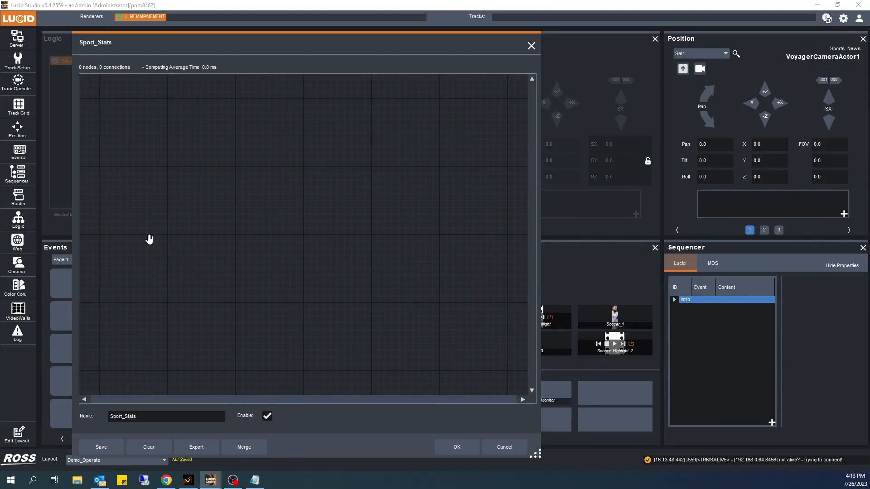
# Step: Add a DataLinq node to the Sport_Stats logic canvas
pyautogui.moveTo(204, 72); pyautogui.dragTo(226, 75)
pyautogui.rightClick(268, 170)
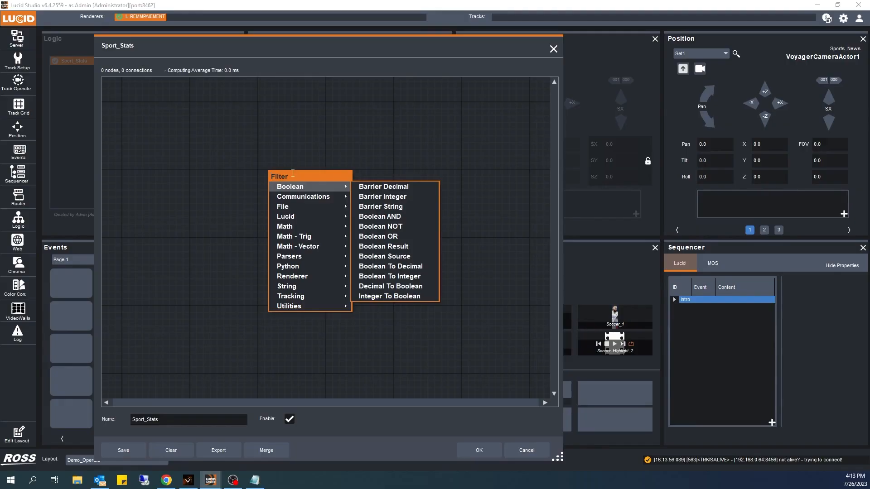
pyautogui.click(237, 175)
pyautogui.rightClick(278, 201)
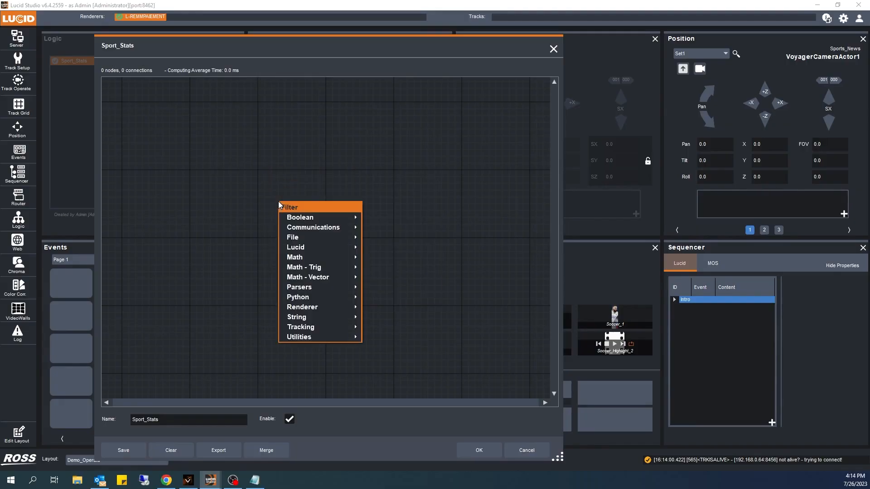
pyautogui.write('data')
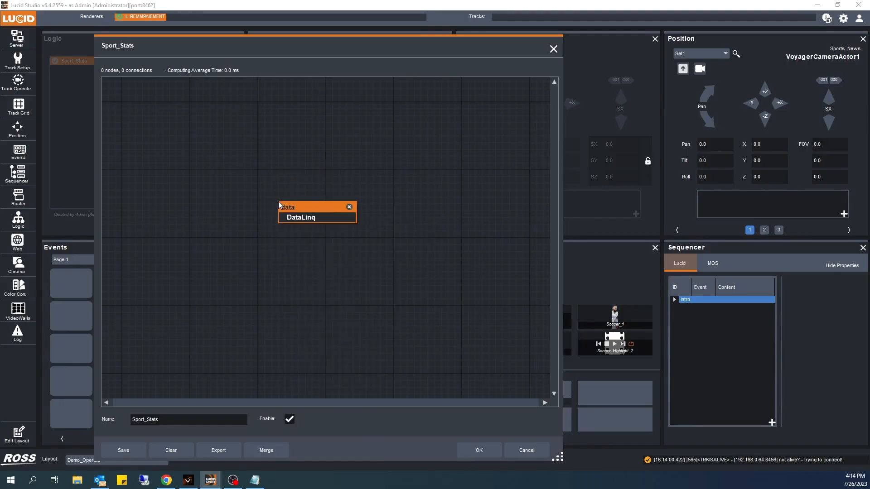
pyautogui.click(302, 219)
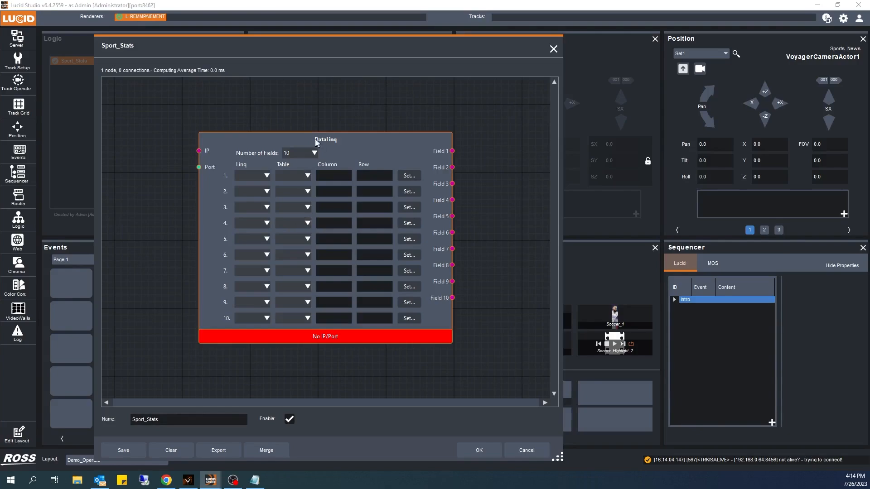
# Step: Add a Local IP Address node and connect its String output to the DataLinq node's IP input
pyautogui.moveTo(304, 143)
pyautogui.mouseDown()
pyautogui.moveTo(317, 138)
pyautogui.moveTo(302, 144)
pyautogui.mouseUp()
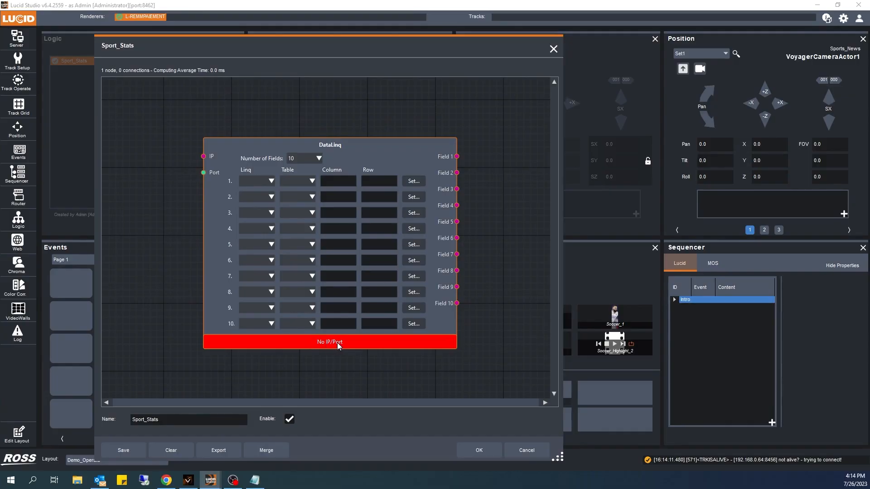
pyautogui.moveTo(337, 343)
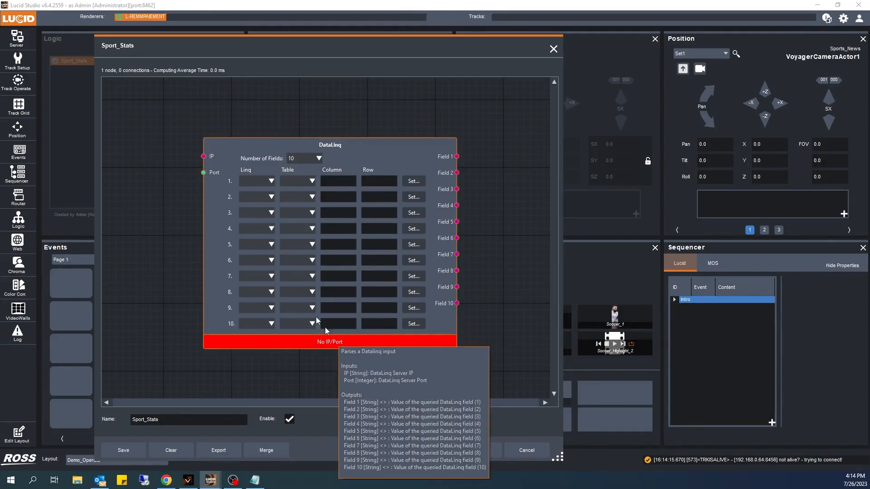
pyautogui.rightClick(134, 161)
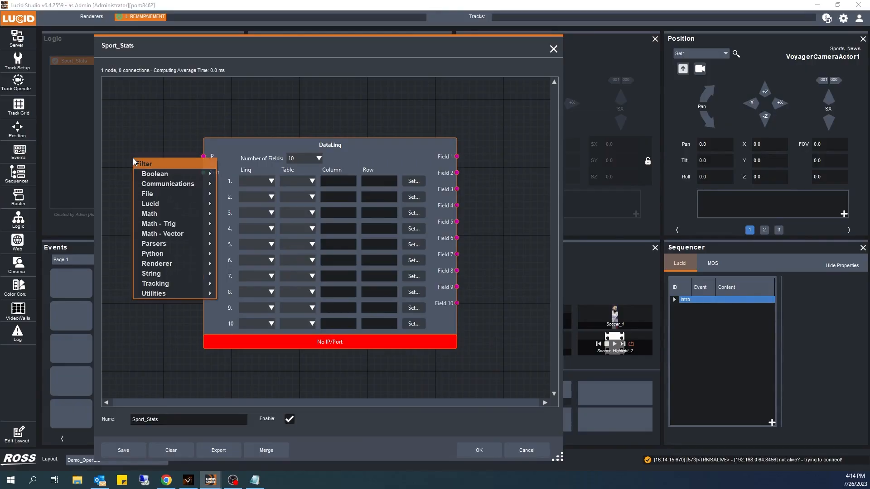
pyautogui.write('ip')
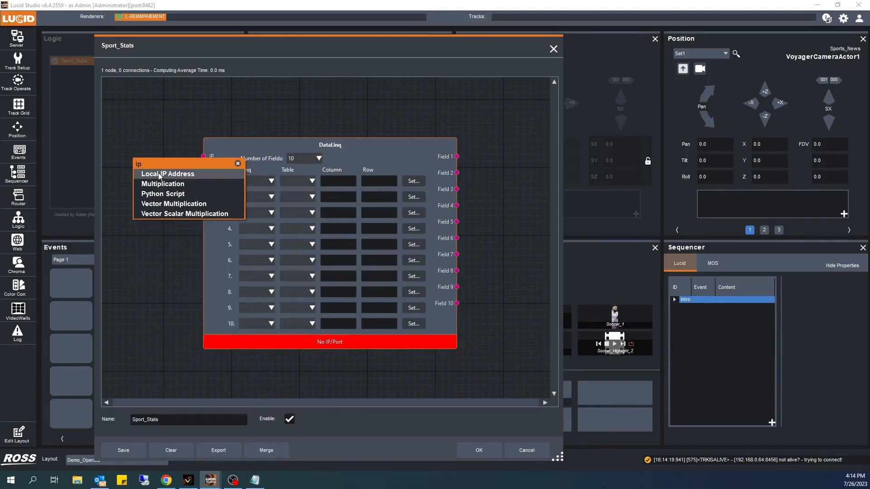
pyautogui.click(159, 176)
pyautogui.moveTo(146, 165); pyautogui.dragTo(127, 160)
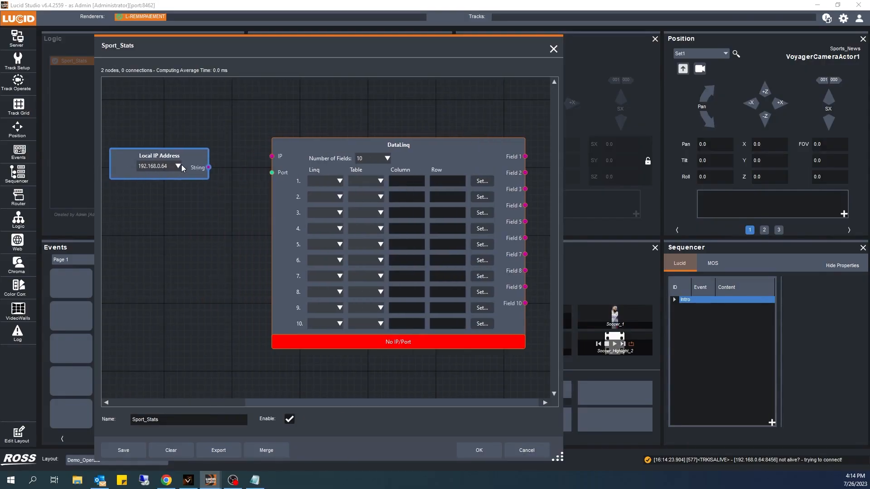
pyautogui.moveTo(209, 168); pyautogui.dragTo(271, 156)
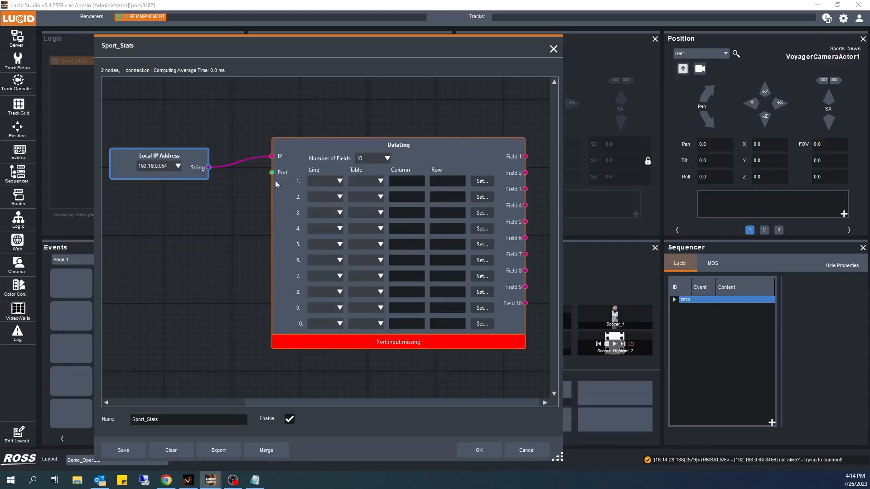
# Step: Add an Integer Source node with value 8888 and connect it to the DataLinq node's Port input
pyautogui.moveTo(135, 154); pyautogui.dragTo(133, 128)
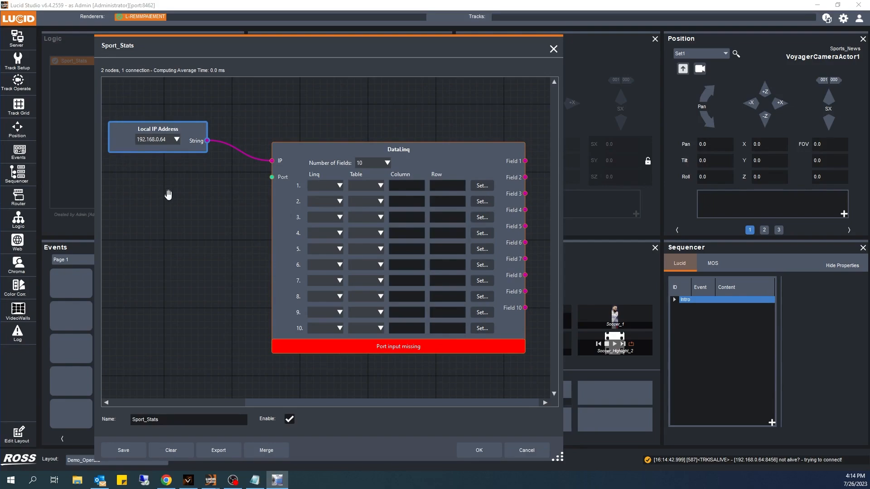
pyautogui.rightClick(151, 200)
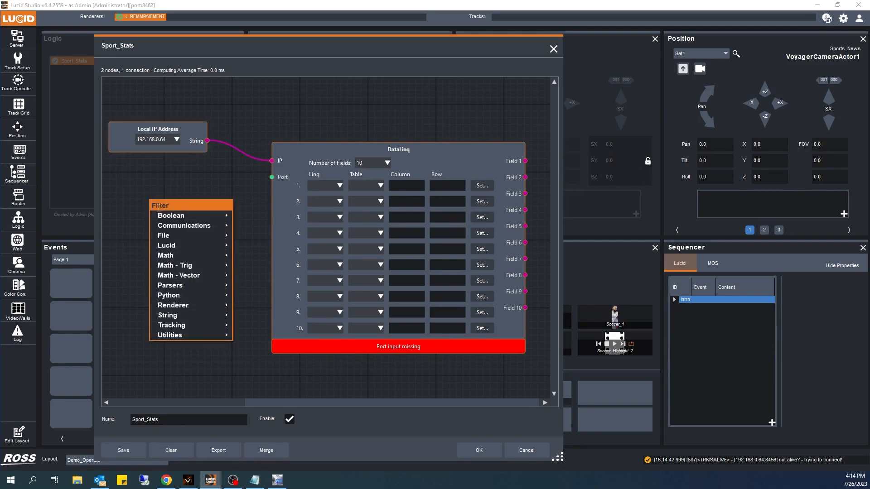
pyautogui.write('in')
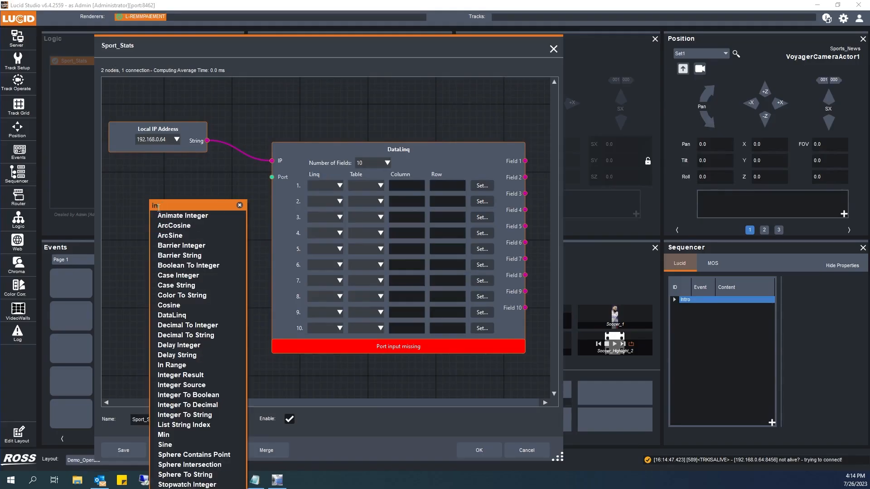
pyautogui.write('te')
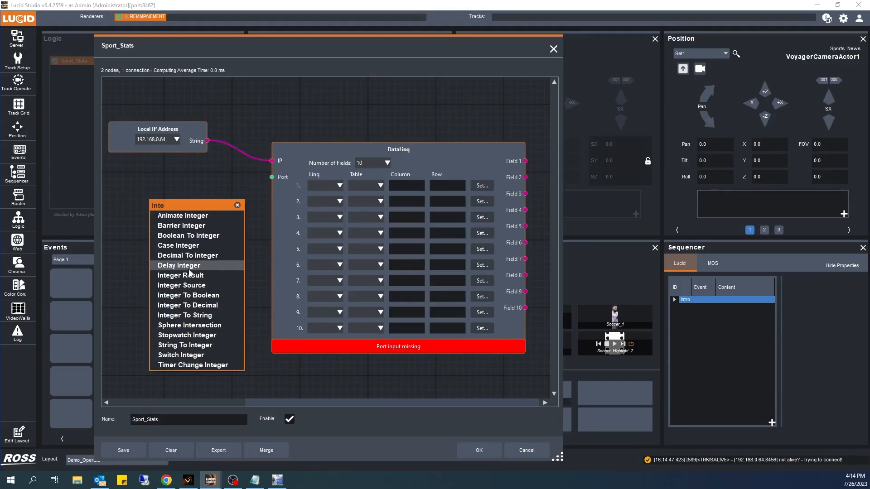
pyautogui.click(190, 284)
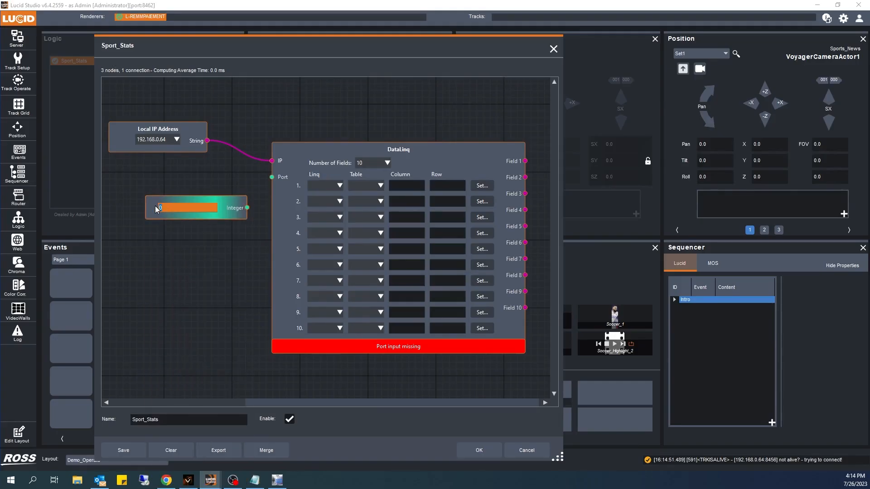
pyautogui.write('8888')
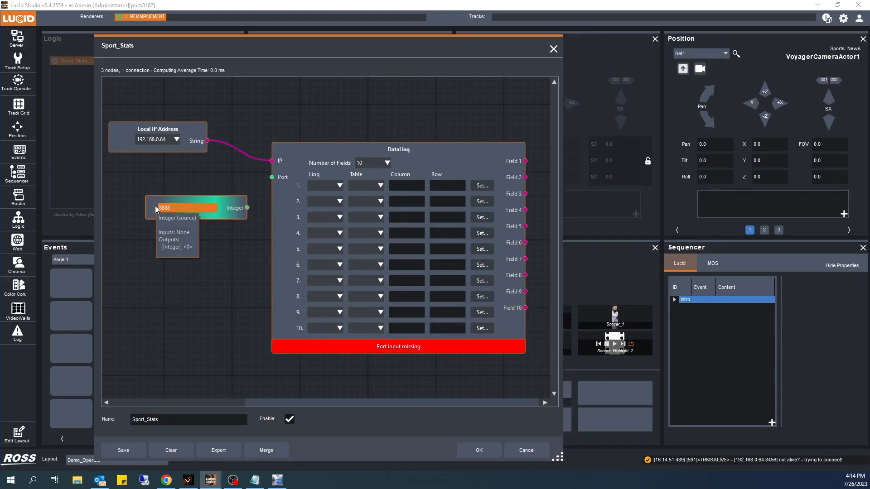
pyautogui.moveTo(248, 208); pyautogui.dragTo(273, 176)
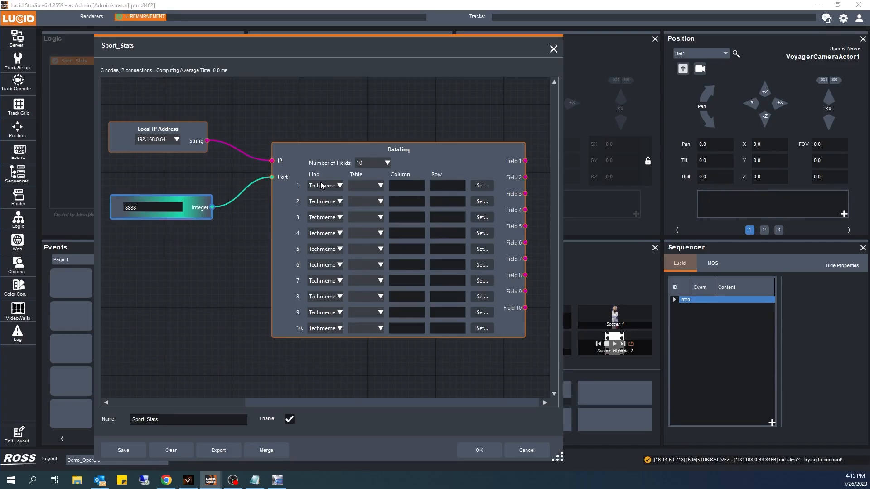
# Step: Set the Linq source of DataLinq fields 1 to 9 to Sport_Stats and field 10 to DataLinq2
pyautogui.click(325, 153)
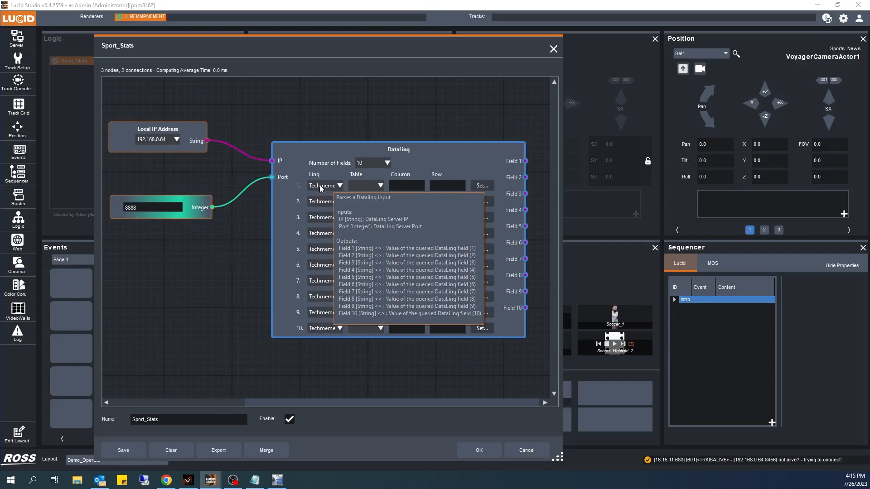
pyautogui.click(338, 186)
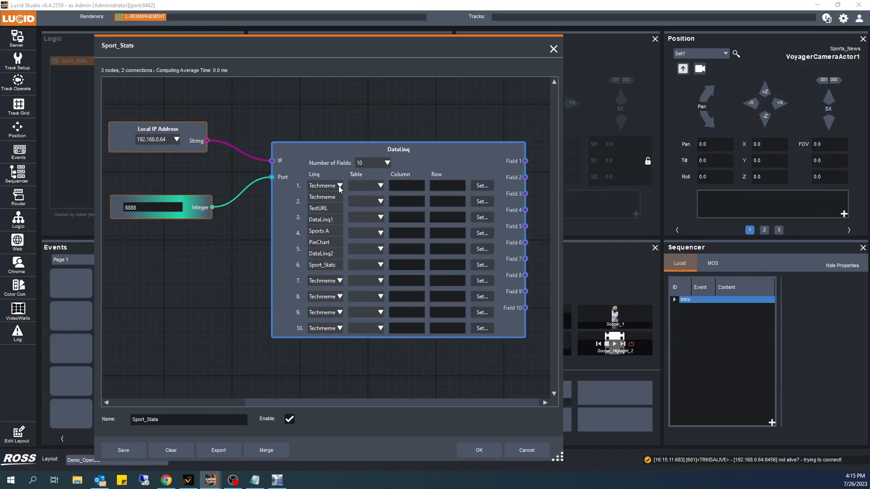
pyautogui.click(331, 268)
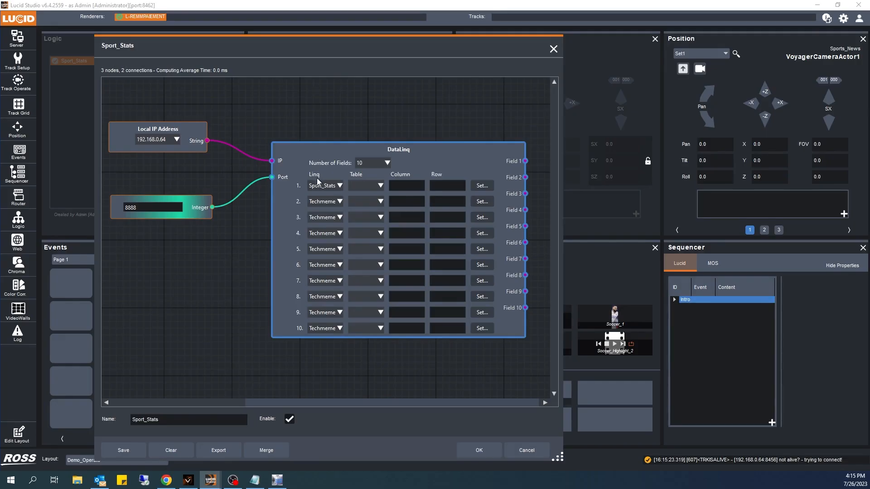
pyautogui.click(339, 186)
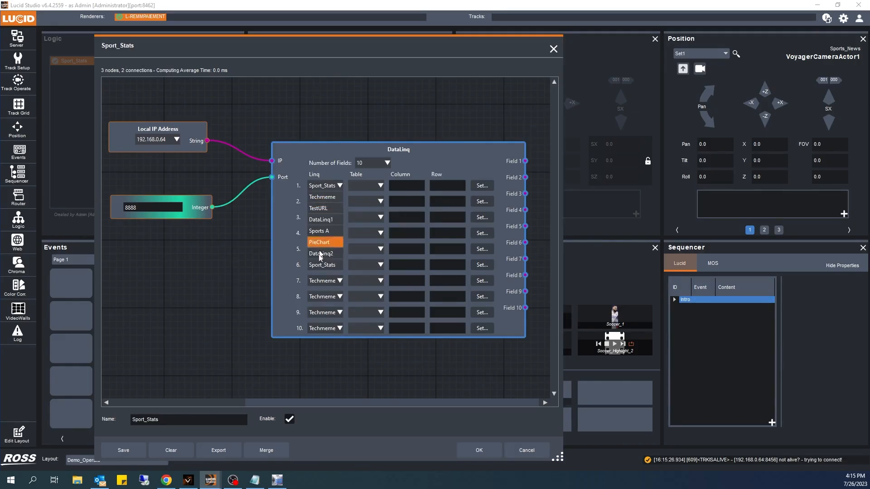
pyautogui.click(324, 265)
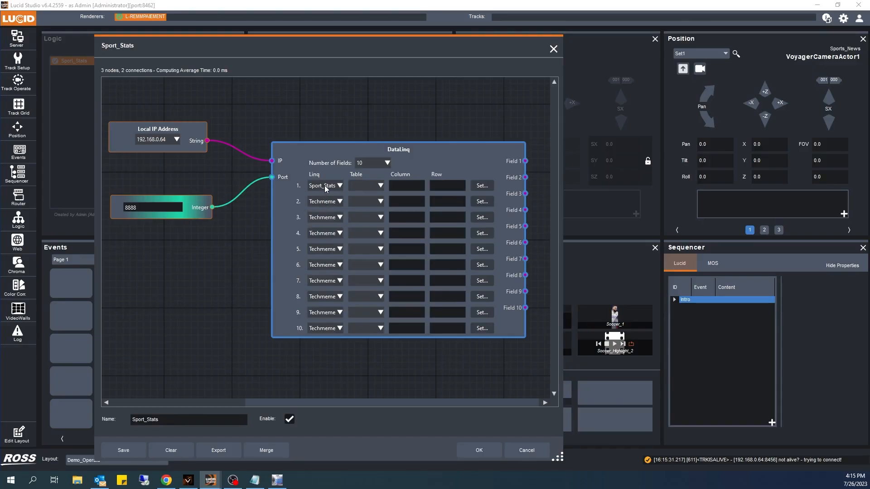
pyautogui.click(324, 202)
pyautogui.click(319, 281)
pyautogui.click(324, 217)
pyautogui.click(330, 295)
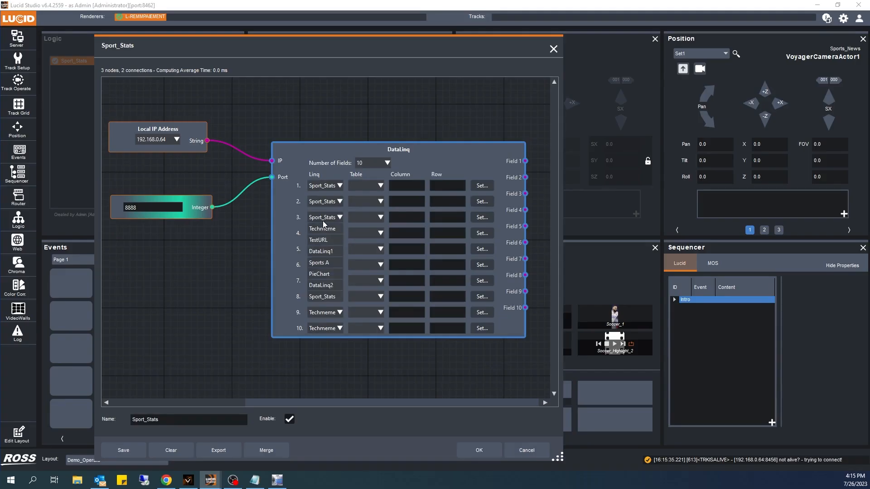
pyautogui.click(325, 234)
pyautogui.click(331, 312)
pyautogui.click(330, 250)
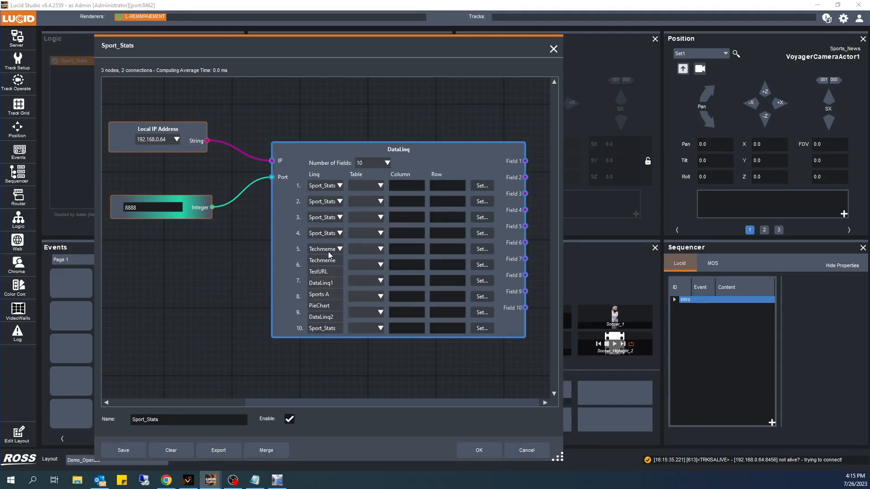
pyautogui.click(330, 316)
pyautogui.click(333, 249)
pyautogui.click(325, 328)
pyautogui.click(331, 267)
pyautogui.click(333, 344)
pyautogui.click(335, 281)
pyautogui.click(331, 360)
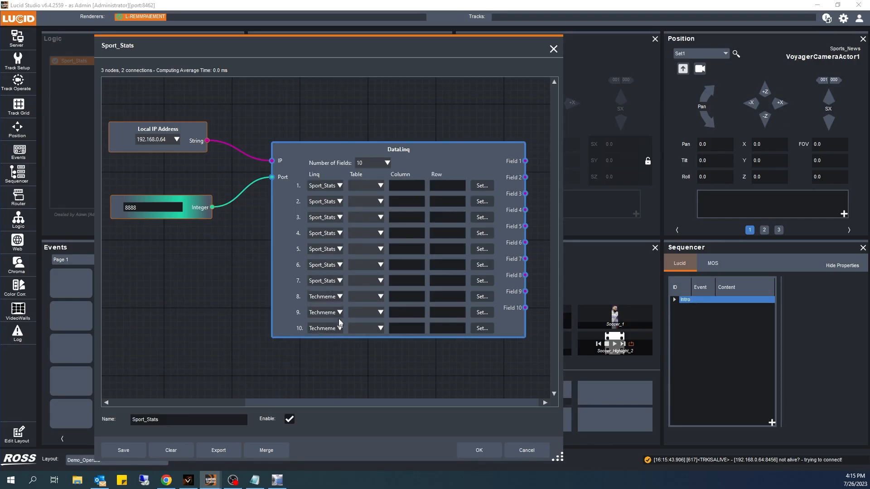
pyautogui.click(337, 297)
pyautogui.click(333, 375)
pyautogui.click(337, 313)
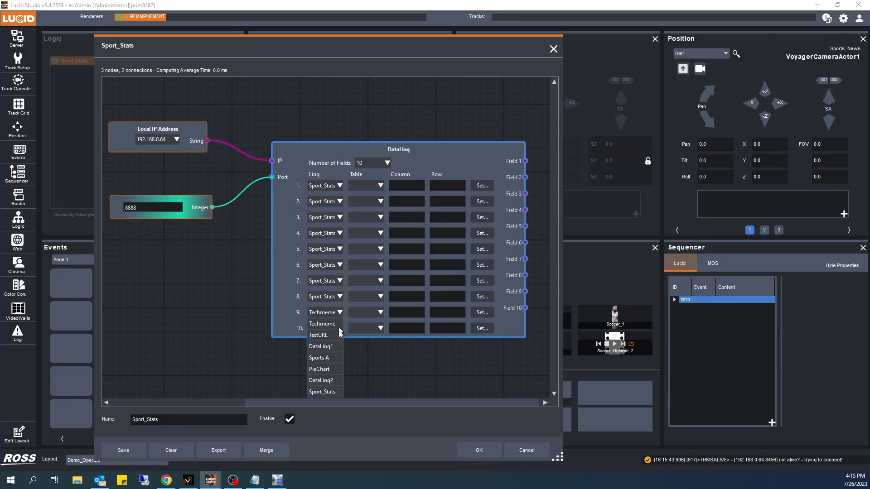
pyautogui.click(332, 392)
pyautogui.click(336, 329)
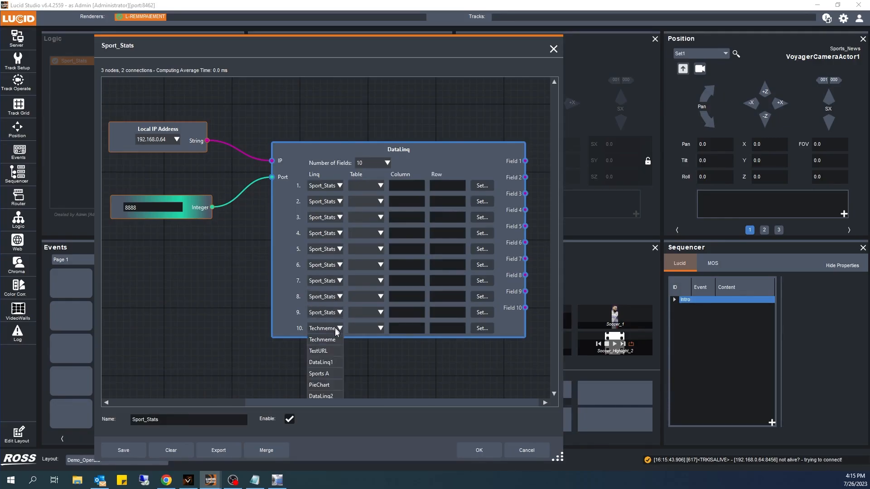
pyautogui.click(322, 395)
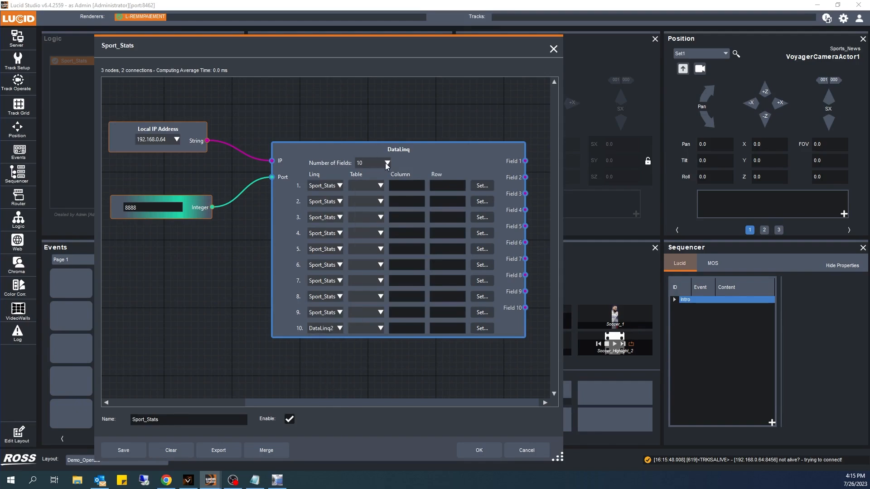
pyautogui.click(386, 162)
pyautogui.click(439, 163)
pyautogui.moveTo(429, 152); pyautogui.dragTo(428, 135)
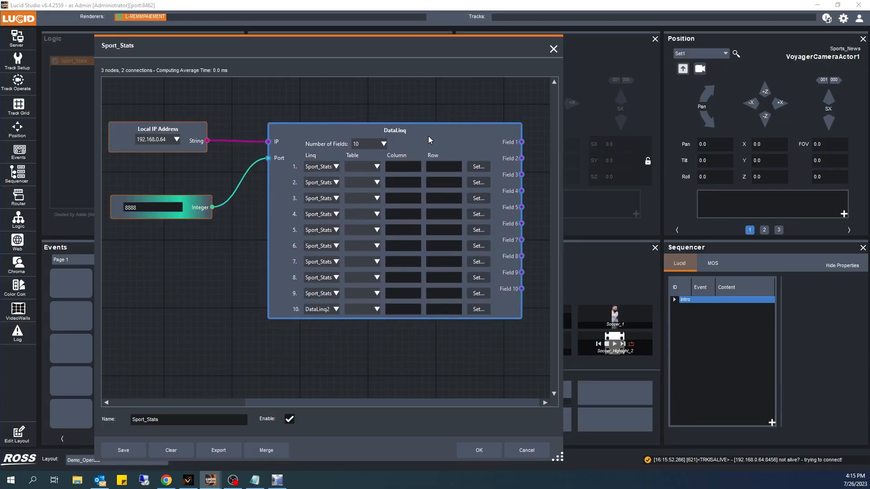
pyautogui.click(403, 167)
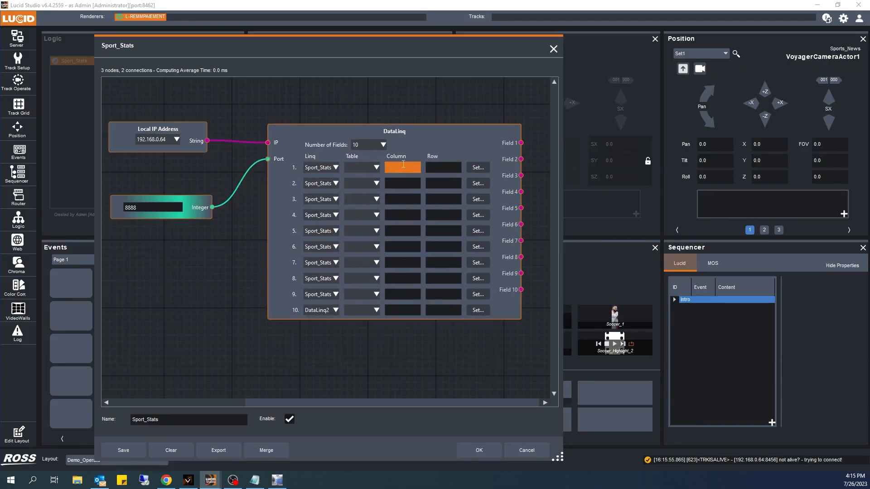
pyautogui.click(463, 151)
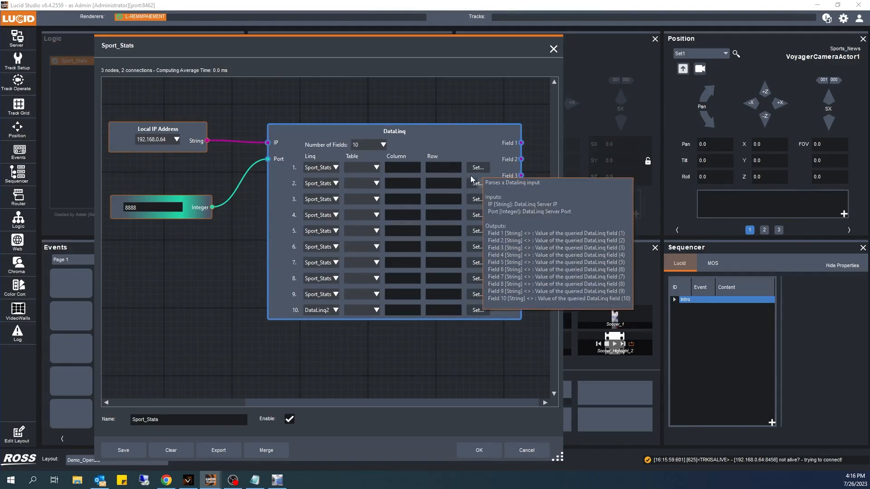
pyautogui.click(472, 168)
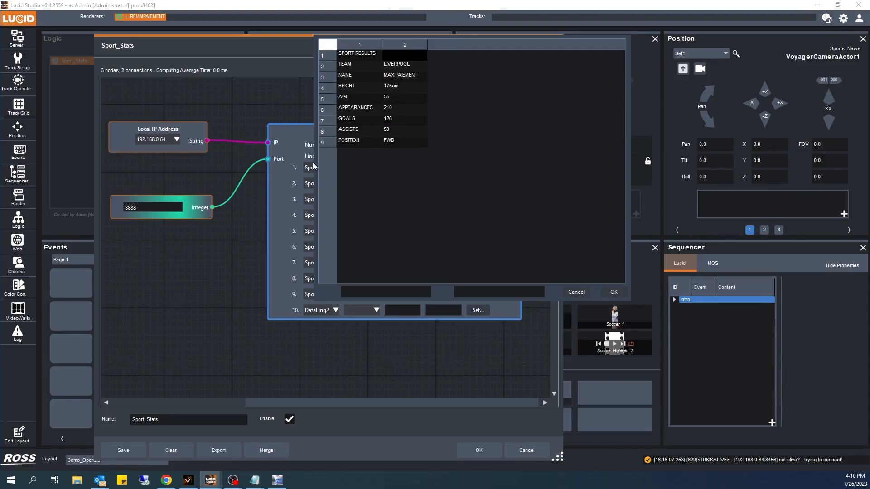
pyautogui.click(389, 97)
pyautogui.click(573, 292)
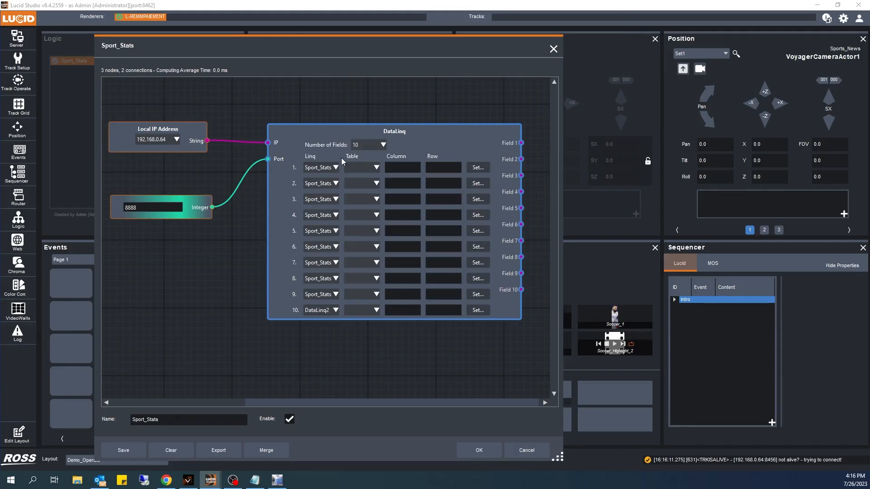
# Step: Bind DataLinq field 1 to the height cell, column 2 row 4, of the Sport_Stats table
pyautogui.click(474, 167)
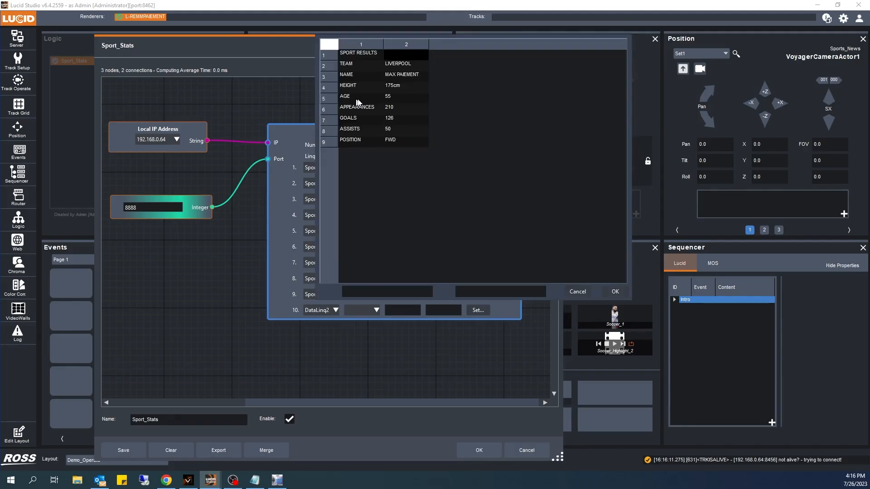
pyautogui.click(391, 86)
pyautogui.click(612, 292)
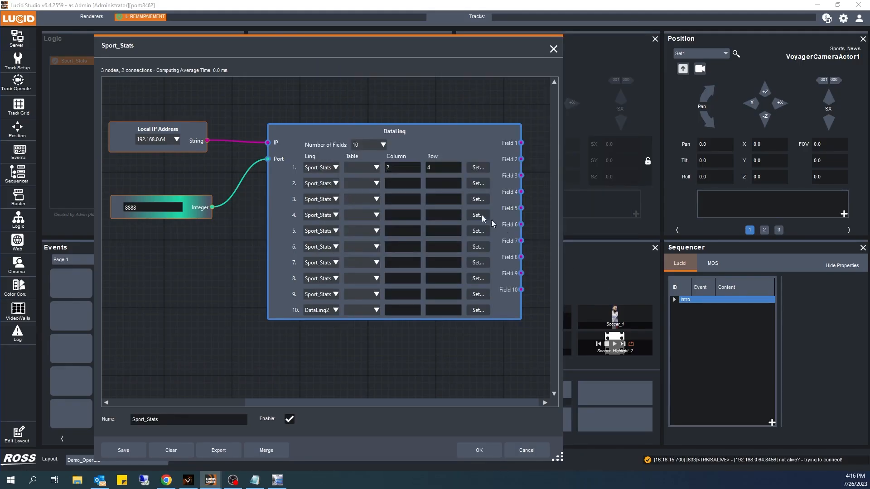
# Step: Bind DataLinq field 2 to the age cell, column 2 row 5, of the table
pyautogui.click(475, 188)
pyautogui.click(390, 114)
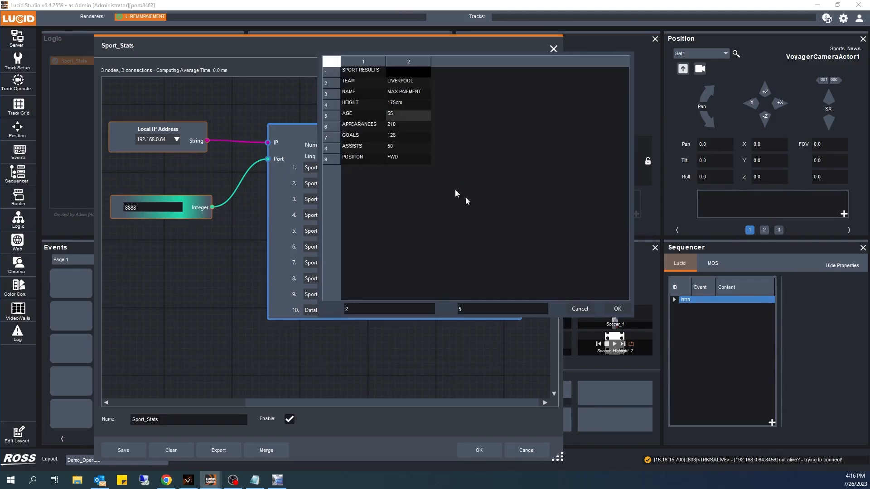
pyautogui.click(617, 309)
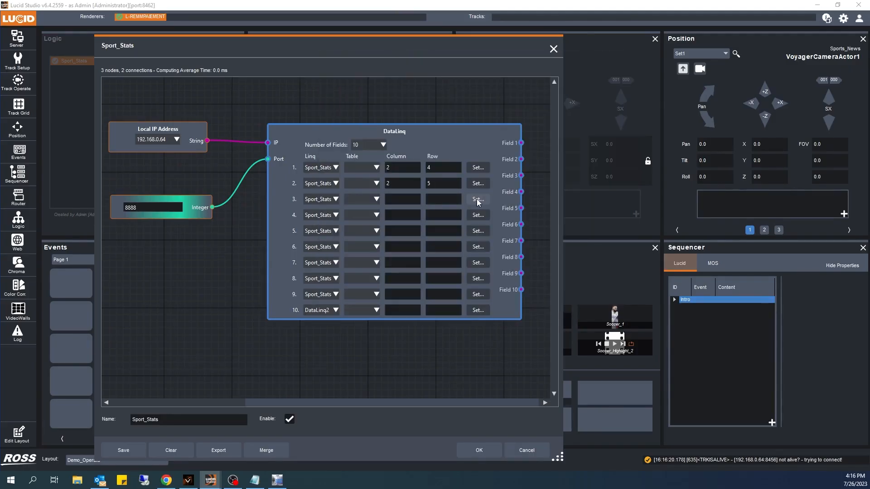
# Step: Bind DataLinq field 3 to the goals cell, column 2 row 7, of the table
pyautogui.click(478, 200)
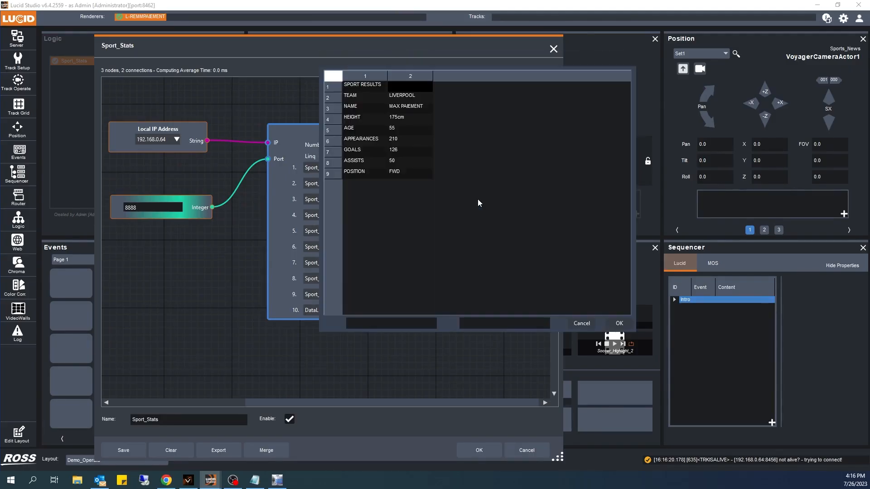
pyautogui.click(397, 150)
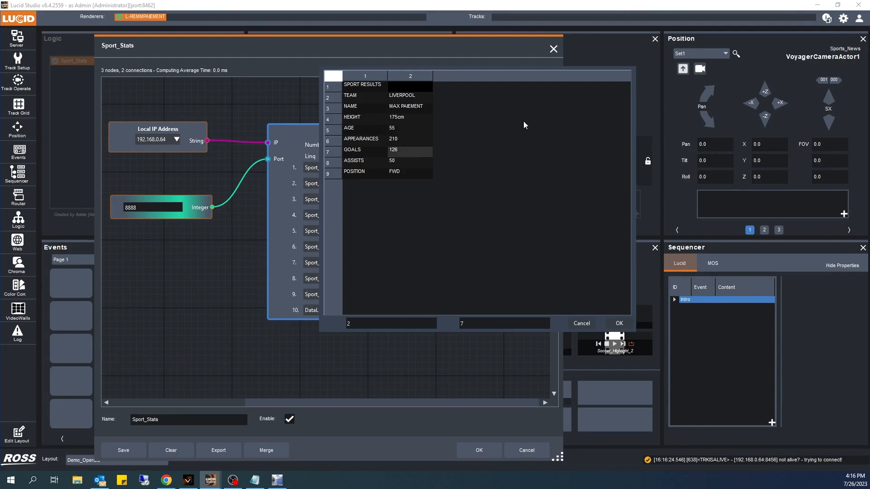
pyautogui.click(617, 323)
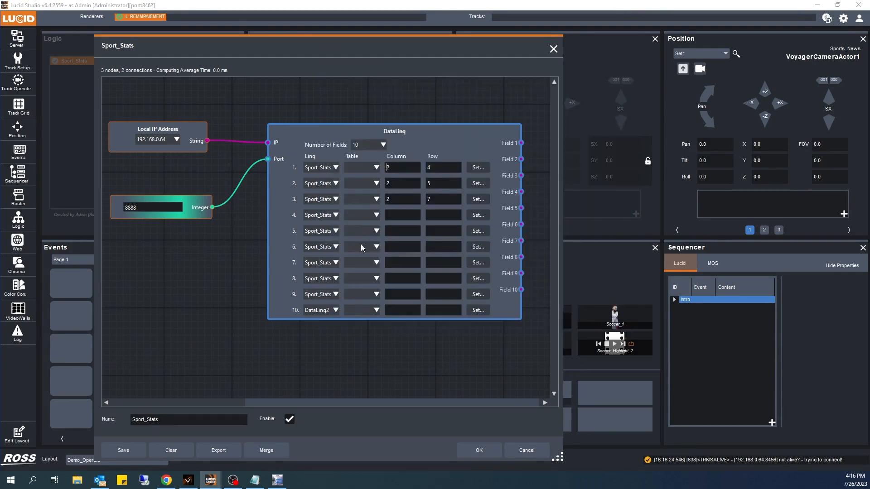
# Step: Resize the Sport_Stats logic editor and close it, keeping the DataLinq bindings
pyautogui.click(235, 404)
pyautogui.moveTo(313, 404); pyautogui.dragTo(462, 404)
pyautogui.moveTo(559, 459); pyautogui.dragTo(724, 454)
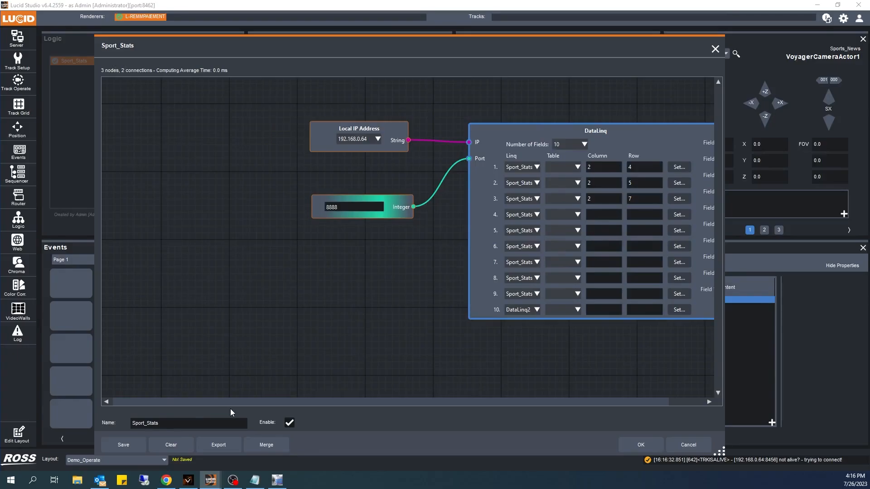
pyautogui.moveTo(234, 404); pyautogui.dragTo(269, 404)
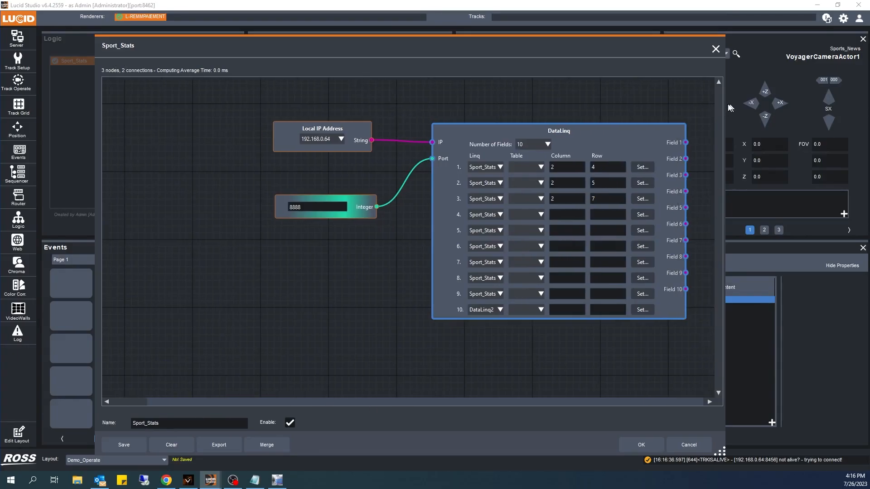
pyautogui.moveTo(662, 51); pyautogui.dragTo(585, 61)
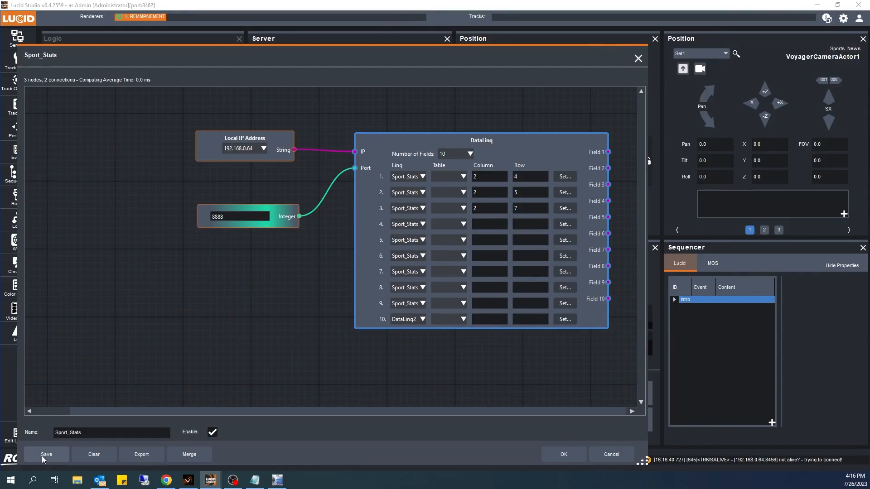
pyautogui.click(566, 453)
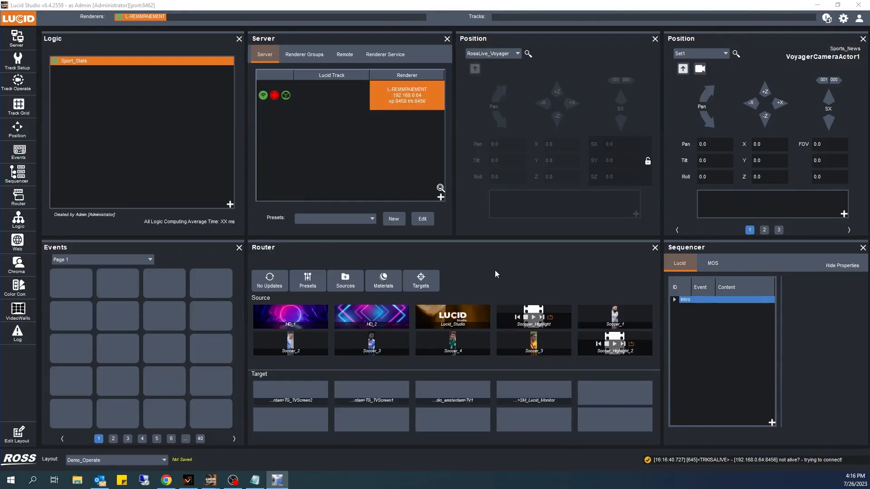
# Step: Open the position sets and items editor and filter the renderer object list to Texts
pyautogui.click(561, 46)
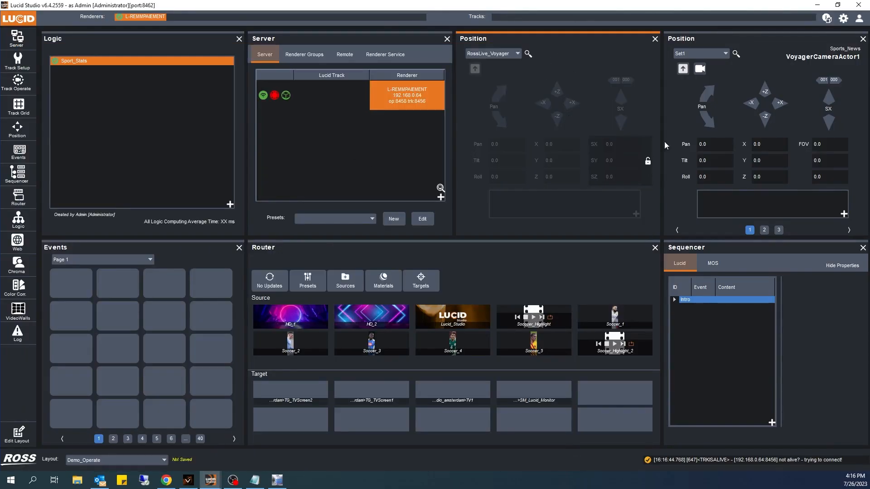
pyautogui.click(519, 55)
pyautogui.click(481, 73)
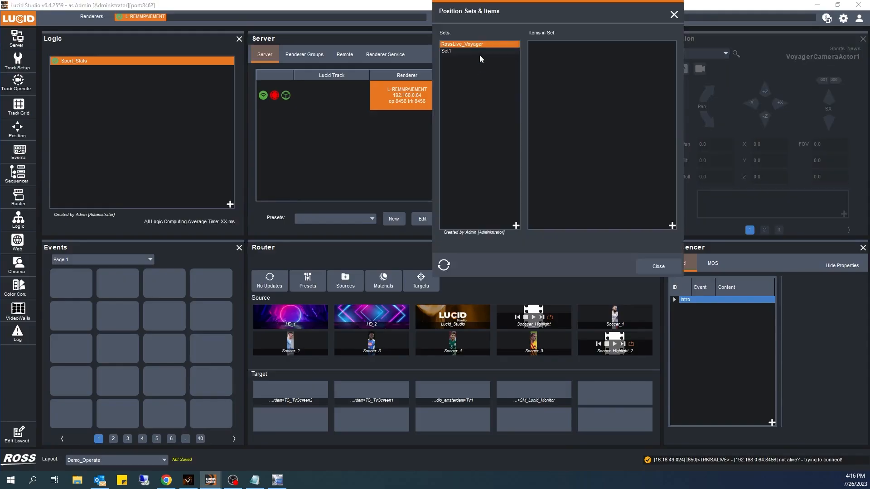
pyautogui.click(672, 225)
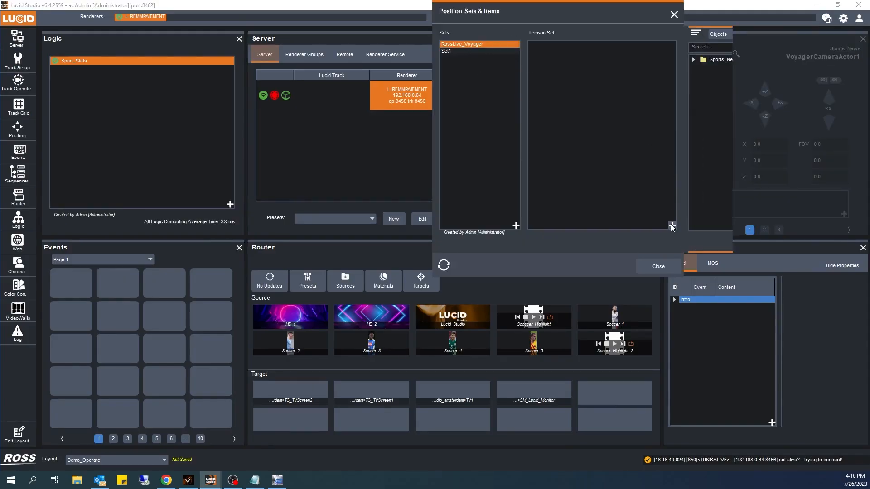
pyautogui.click(729, 36)
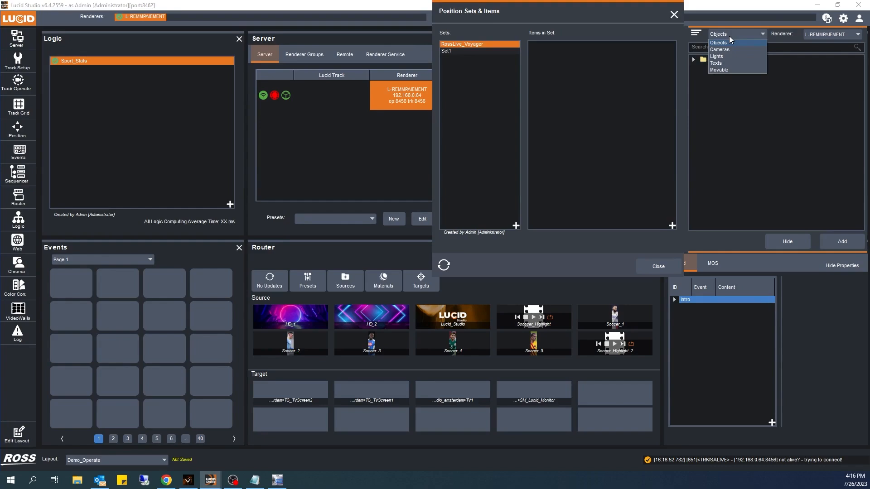
pyautogui.click(725, 63)
# Step: Add the Sports_News text items Z_AGE through Z_TEAM to the RossLive_Voyager position set
pyautogui.moveTo(643, 21); pyautogui.dragTo(432, 51)
pyautogui.click(483, 90)
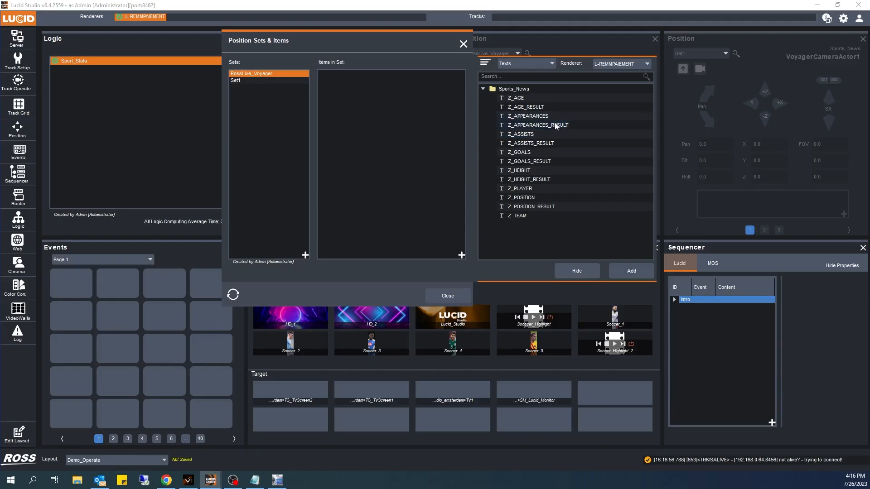
pyautogui.moveTo(539, 216); pyautogui.dragTo(533, 108)
pyautogui.click(631, 271)
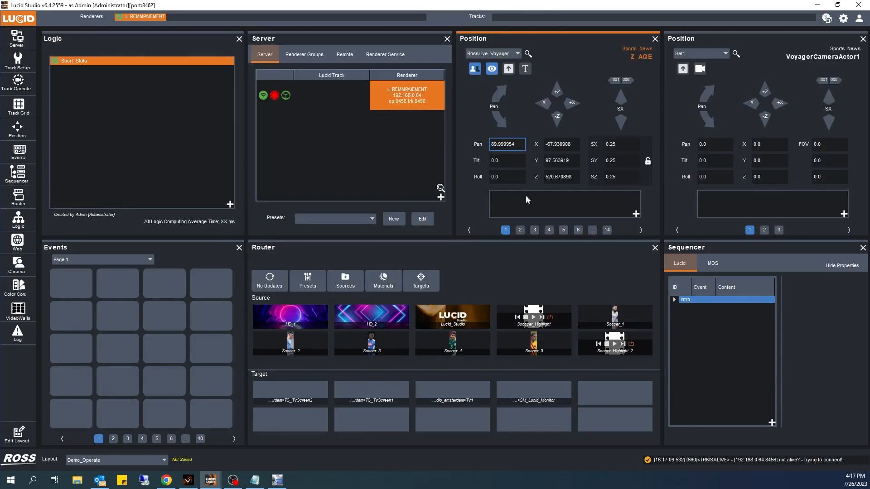
# Step: Page through the text items now listed in the RossLive_Voyager position panel
pyautogui.click(520, 230)
pyautogui.click(534, 230)
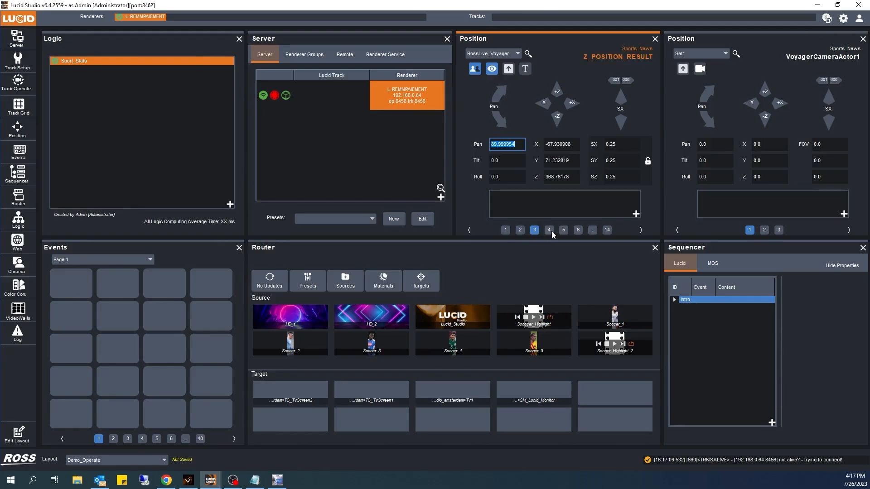
pyautogui.click(505, 230)
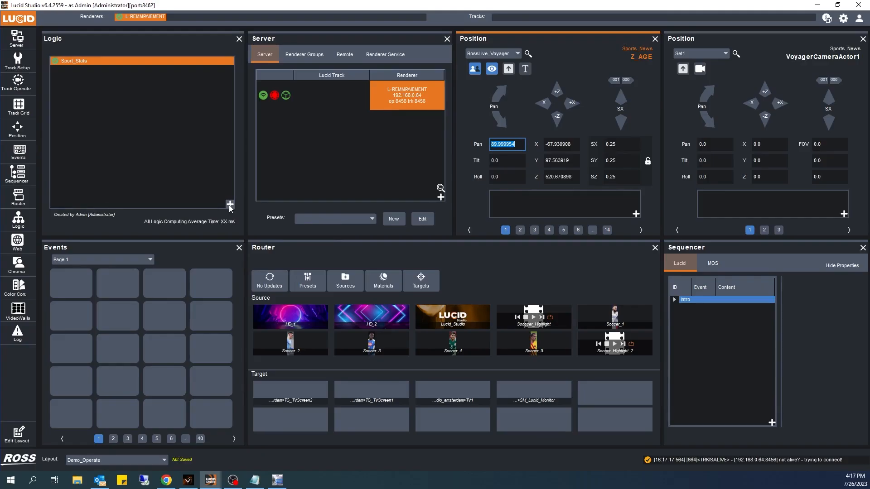
# Step: Reopen the Sport_Stats logic for editing and add a Lucid Item Text node
pyautogui.rightClick(78, 62)
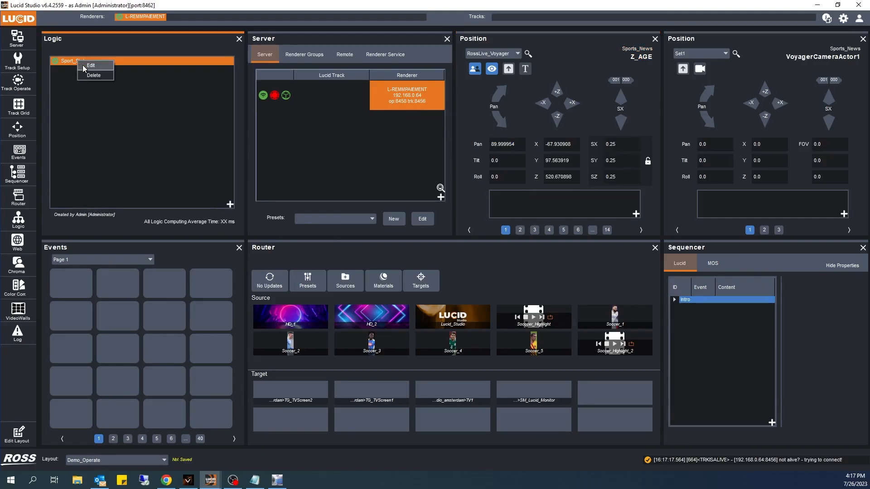
pyautogui.click(83, 68)
pyautogui.moveTo(351, 41); pyautogui.dragTo(295, 48)
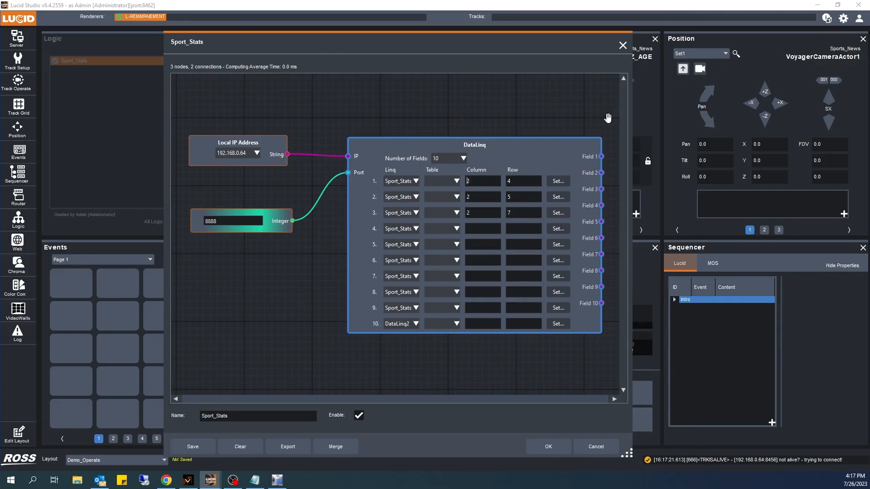
pyautogui.rightClick(610, 122)
pyautogui.write('text')
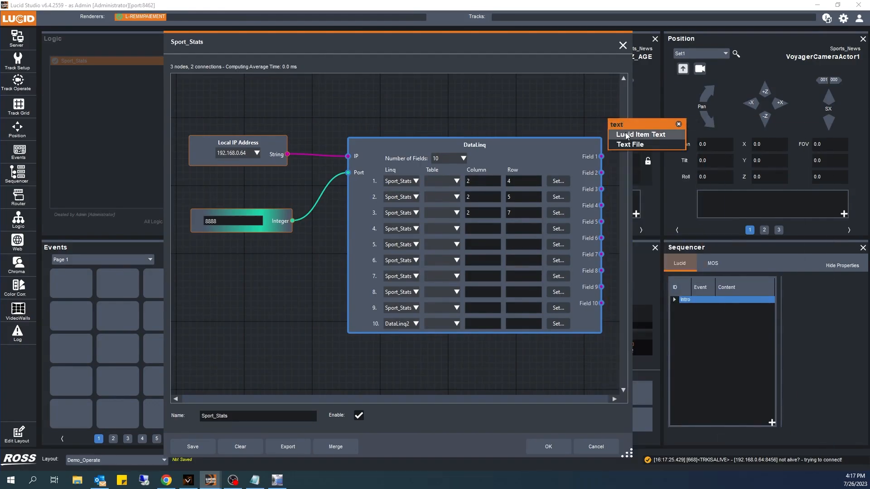
pyautogui.click(627, 135)
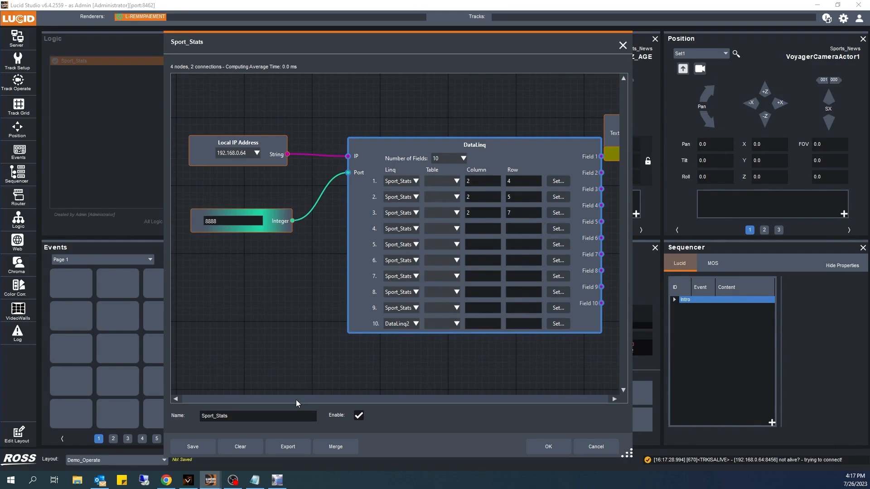
# Step: Set the Lucid Item Text node's item to Sports_News/Z_HEIGHT and connect DataLinq Field 1 to its Text input
pyautogui.moveTo(632, 454); pyautogui.dragTo(842, 437)
pyautogui.moveTo(661, 48); pyautogui.dragTo(506, 51)
pyautogui.moveTo(572, 120); pyautogui.dragTo(506, 152)
pyautogui.click(506, 112)
pyautogui.click(575, 164)
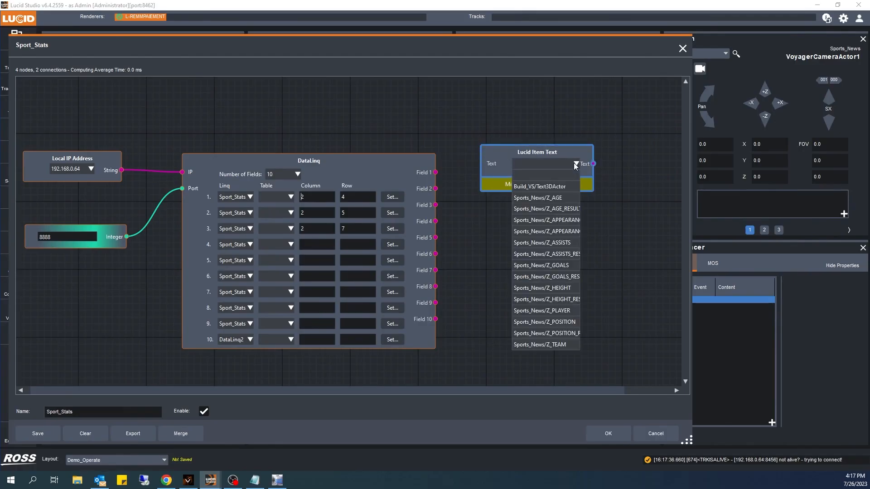
pyautogui.click(505, 105)
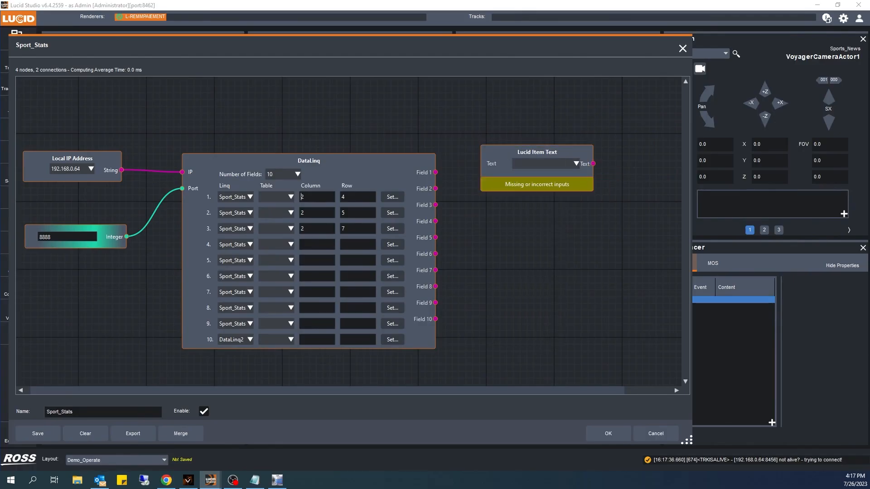
pyautogui.click(302, 197)
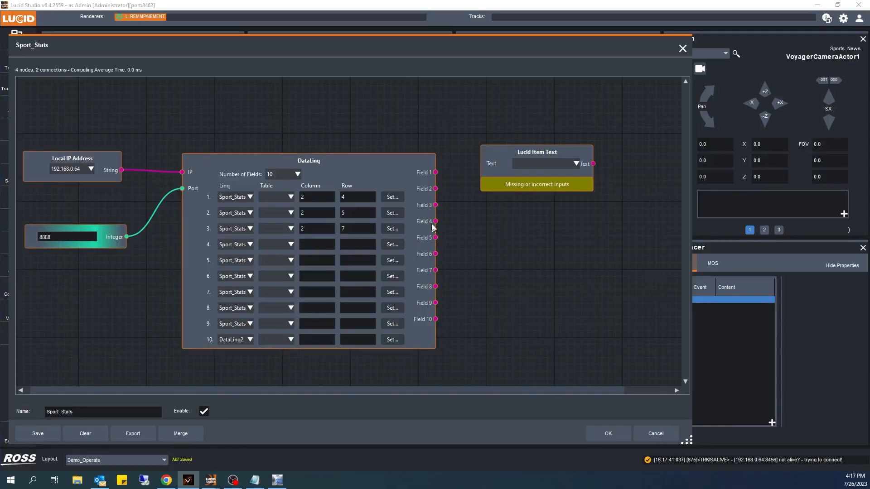
pyautogui.click(574, 164)
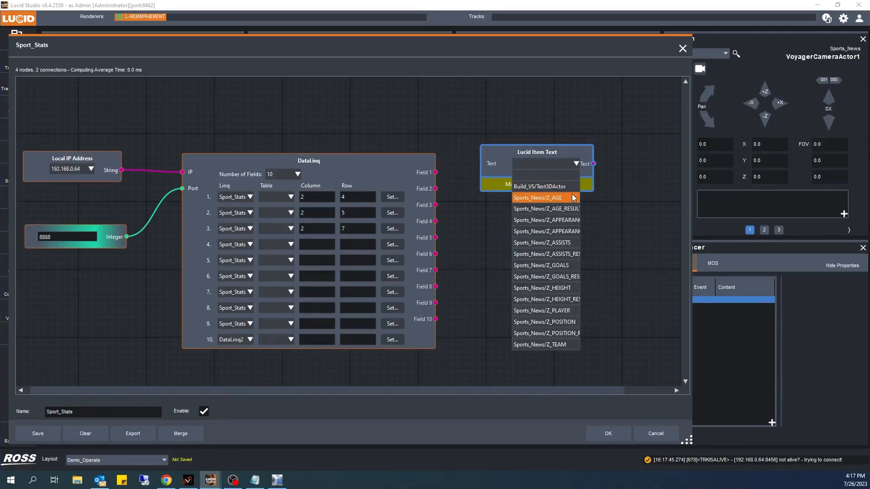
pyautogui.click(562, 301)
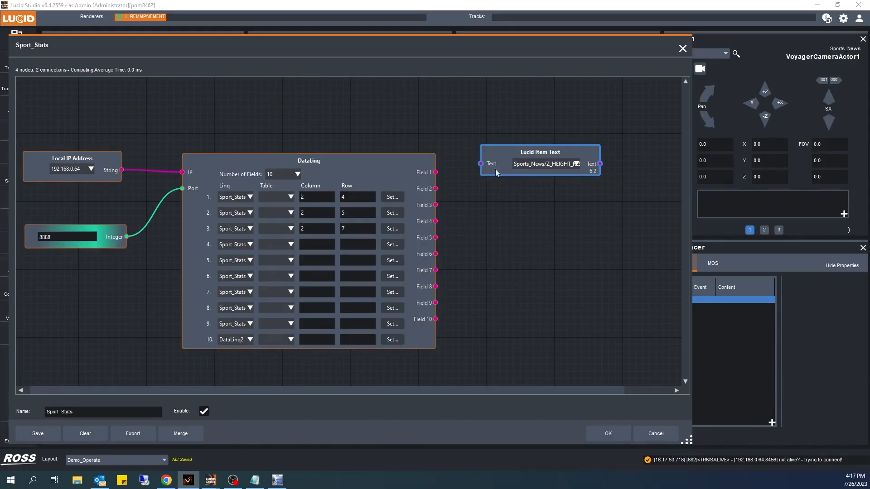
pyautogui.moveTo(436, 173); pyautogui.dragTo(481, 164)
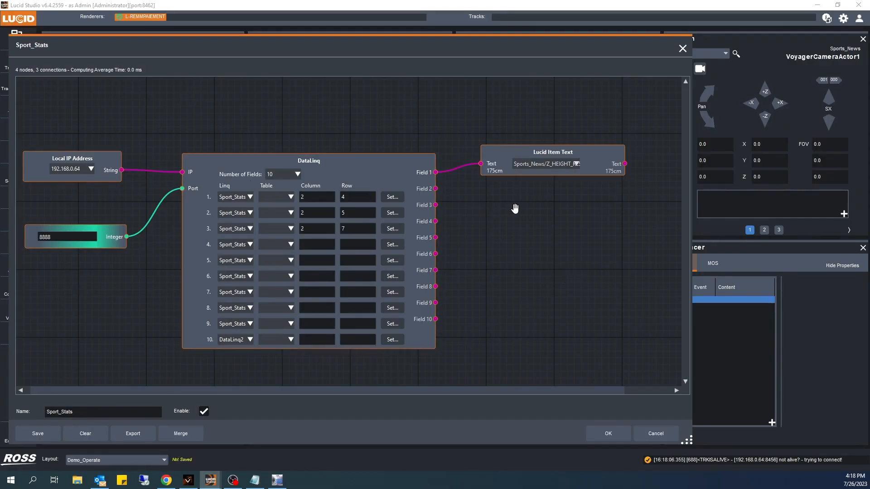
# Step: Add a second Lucid Item Text node and set its item to Sports_News/Z_AGE_RESULT
pyautogui.rightClick(516, 211)
pyautogui.write('text')
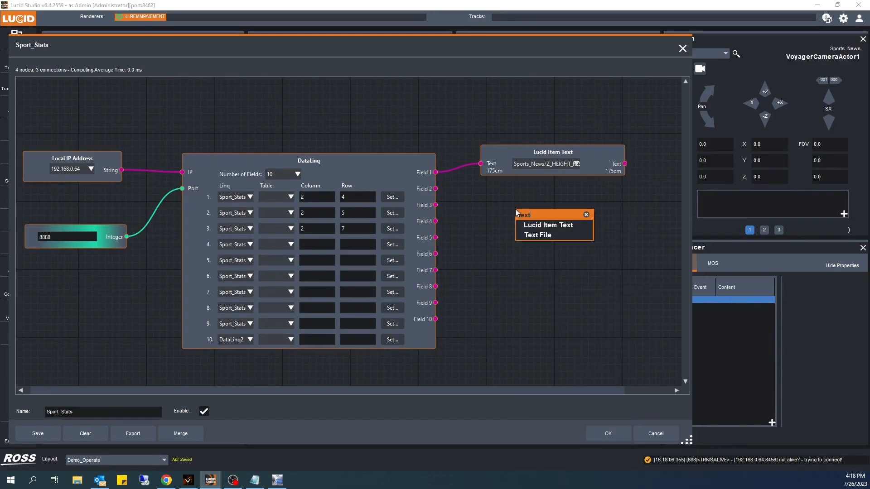
pyautogui.click(545, 225)
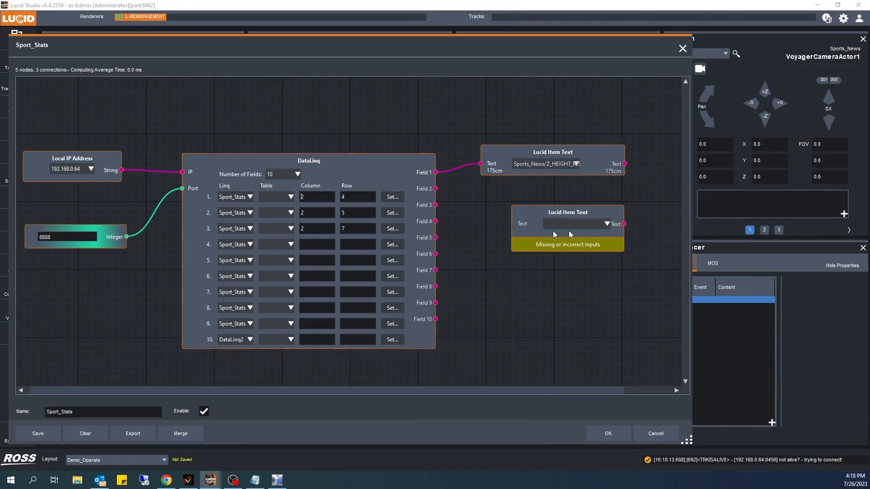
pyautogui.click(607, 224)
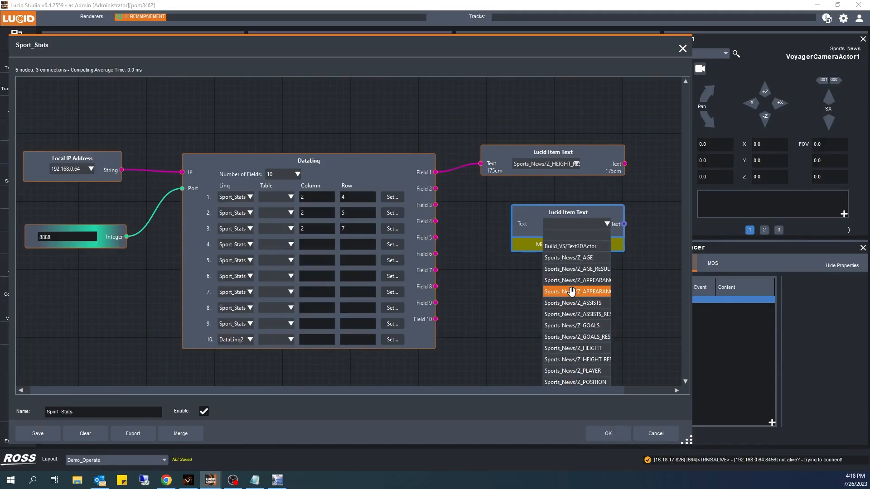
pyautogui.click(568, 269)
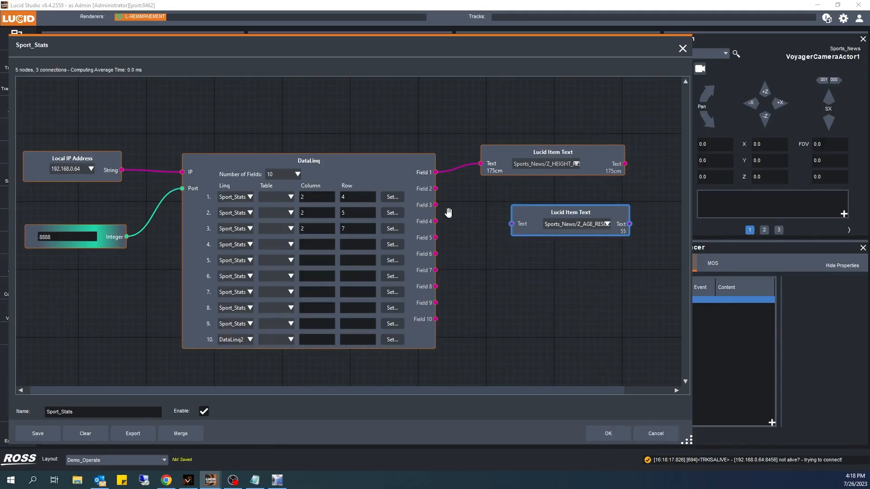
# Step: Reselect the age cell for DataLinq field 2 and wire Field 2 into the Z_AGE_RESULT text node's input
pyautogui.click(387, 214)
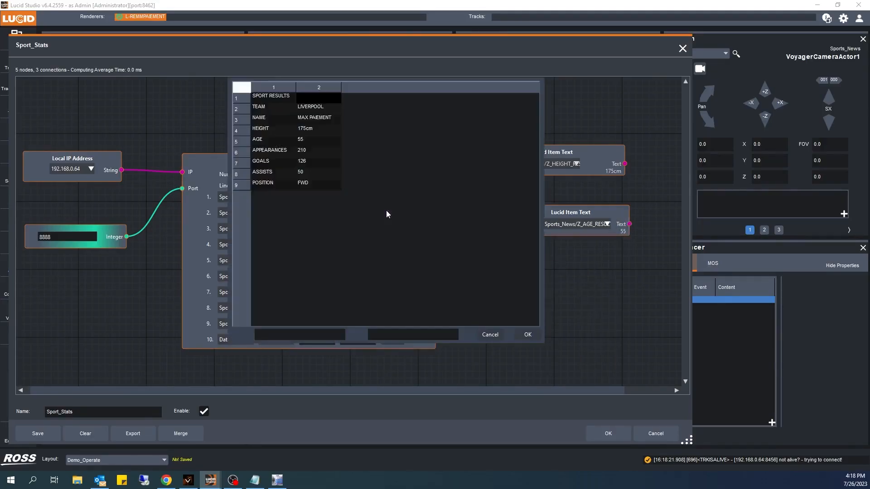
pyautogui.click(301, 140)
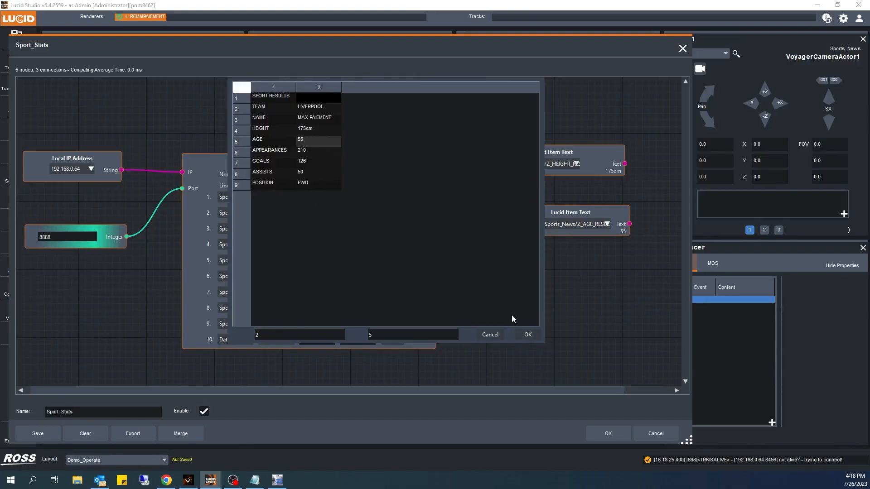
pyautogui.click(527, 335)
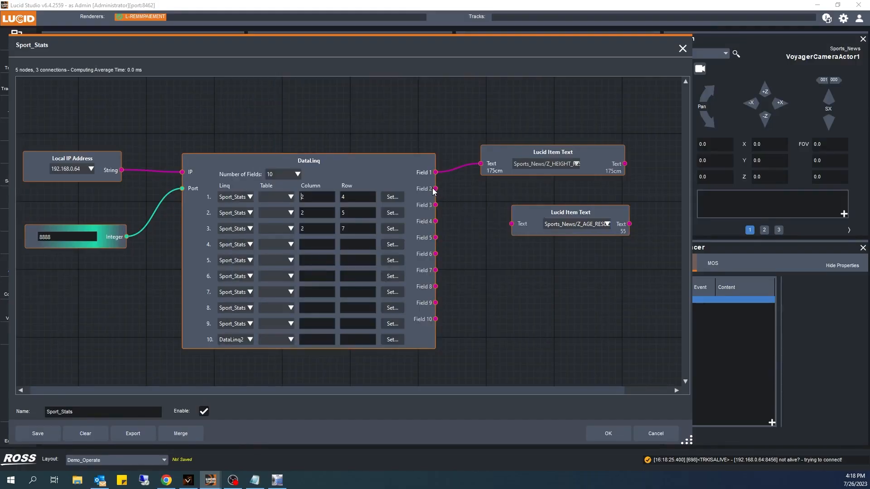
pyautogui.moveTo(435, 190); pyautogui.dragTo(513, 225)
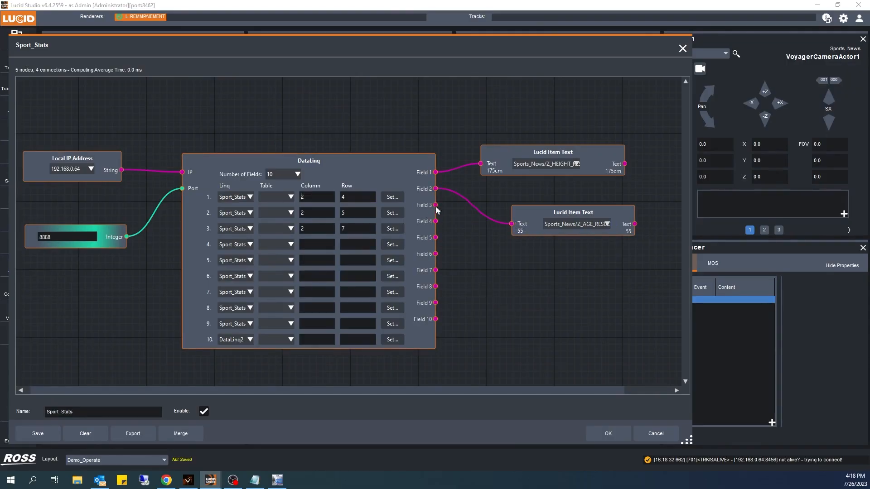
pyautogui.moveTo(531, 216); pyautogui.dragTo(531, 210)
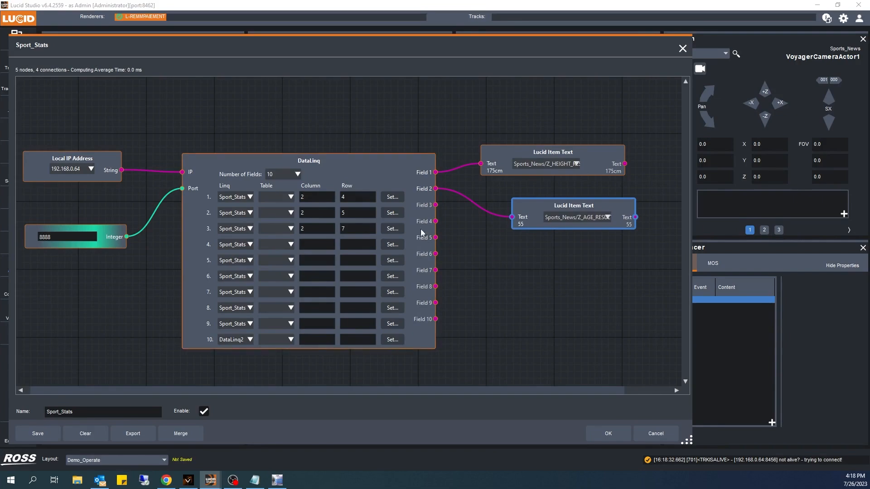
# Step: Reselect the goals cell, column 2 row 7, in the Sport_Stats table for DataLinq field 3
pyautogui.click(391, 228)
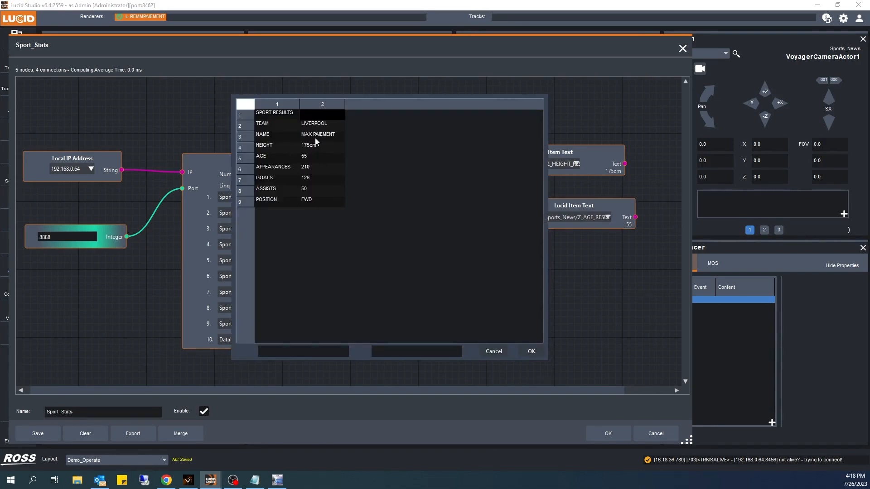
pyautogui.click(311, 179)
pyautogui.click(531, 351)
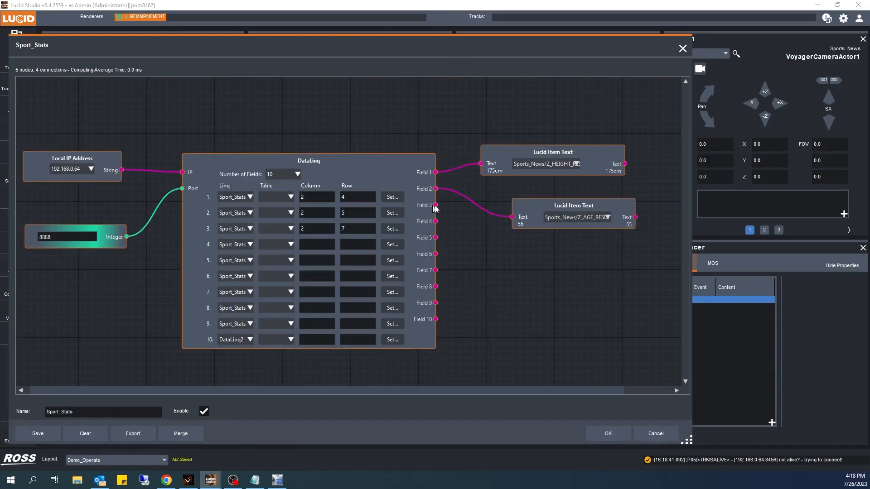
# Step: Add a third Lucid Item Text node to the logic canvas
pyautogui.rightClick(522, 253)
pyautogui.write('text')
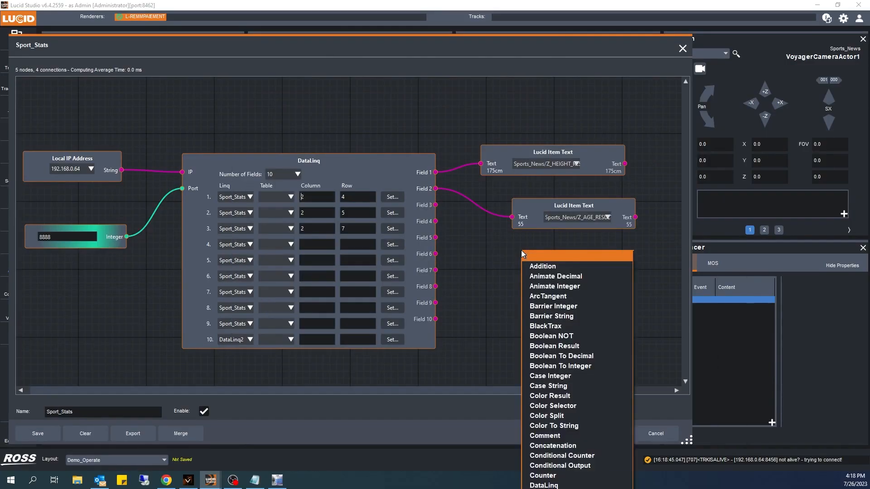
pyautogui.click(552, 266)
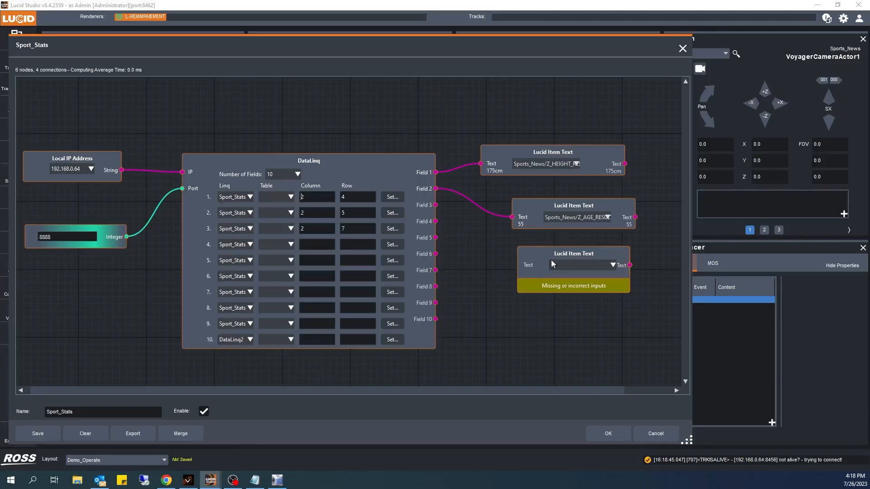
# Step: Set the third Lucid Item Text node's item to Sports_News/Z_GOALS_RESULT and wire DataLinq Field 3 into its input
pyautogui.click(588, 269)
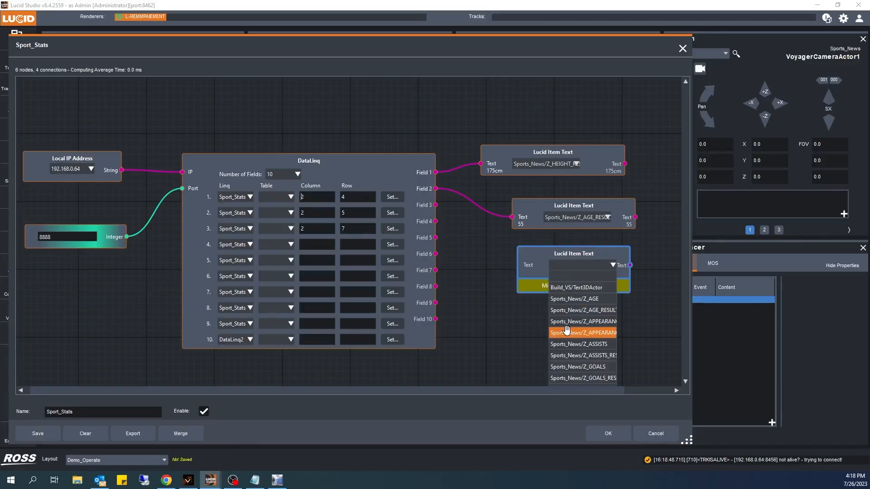
pyautogui.click(590, 378)
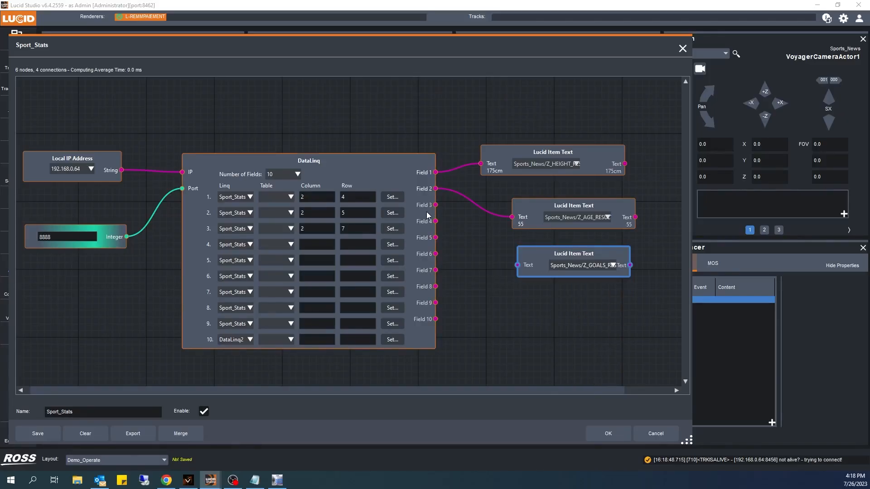
pyautogui.moveTo(435, 207); pyautogui.dragTo(517, 265)
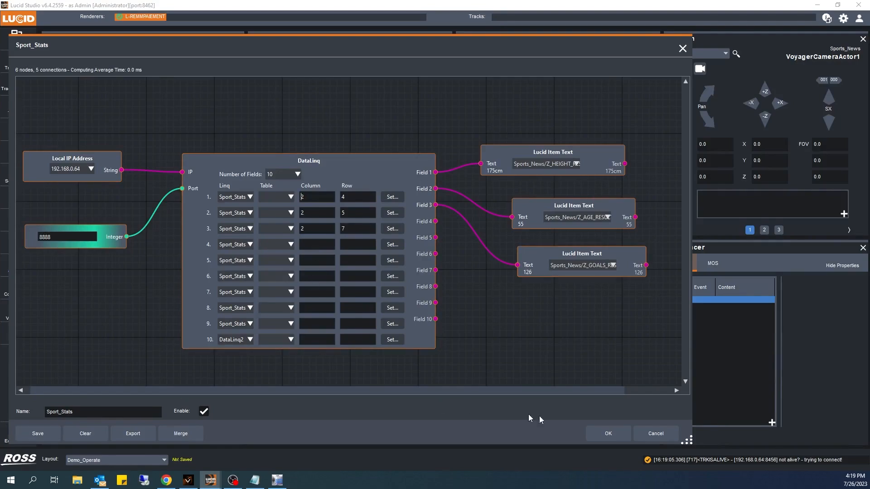
pyautogui.click(608, 434)
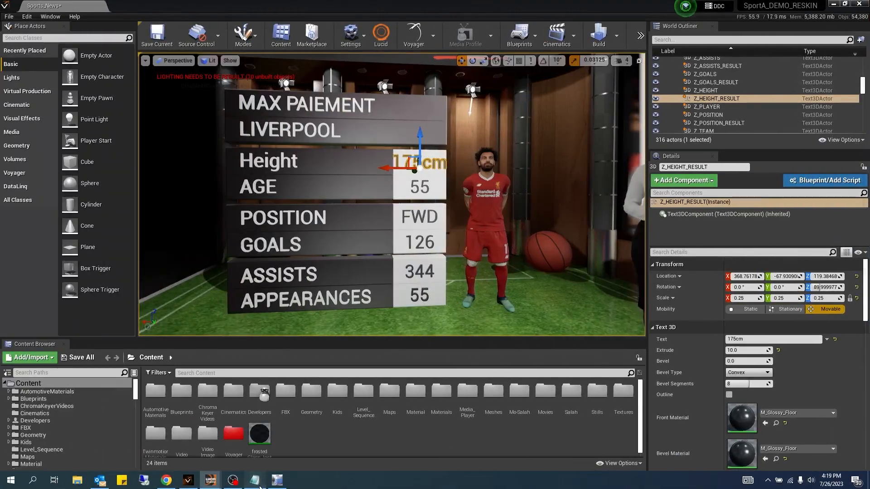
# Step: Switch to the Sport_Stats text file in Notepad and change the height value to 184cm
pyautogui.click(254, 479)
pyautogui.moveTo(360, 39); pyautogui.dragTo(350, 308)
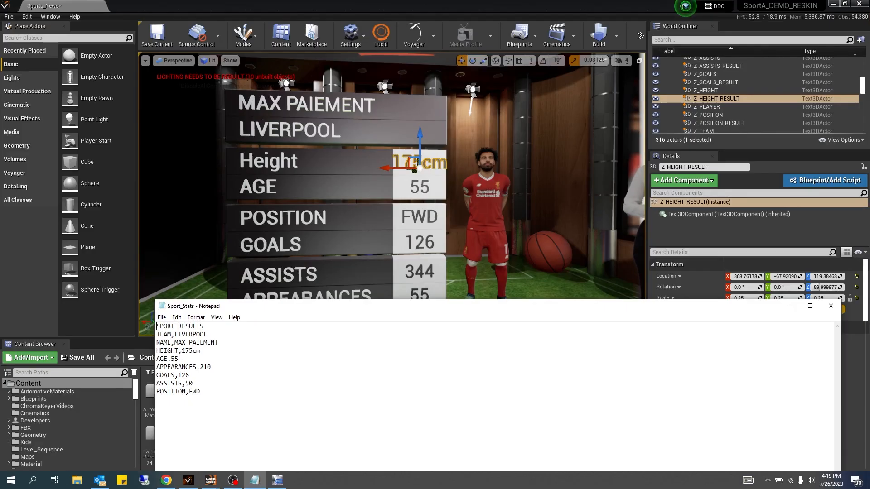
pyautogui.press('BackSpace')
pyautogui.press('BackSpace')
pyautogui.write('84')
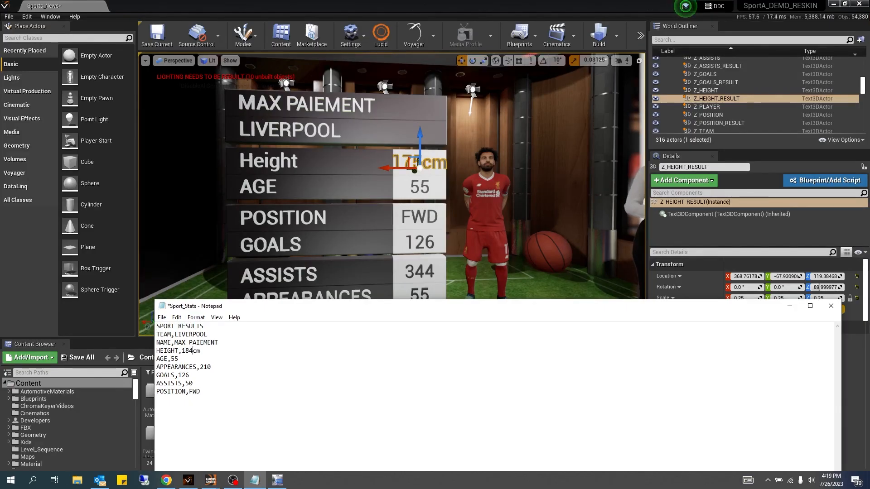
# Step: Change the age to 42 and the goals to 155 in the Sport_Stats text file
pyautogui.click(185, 358)
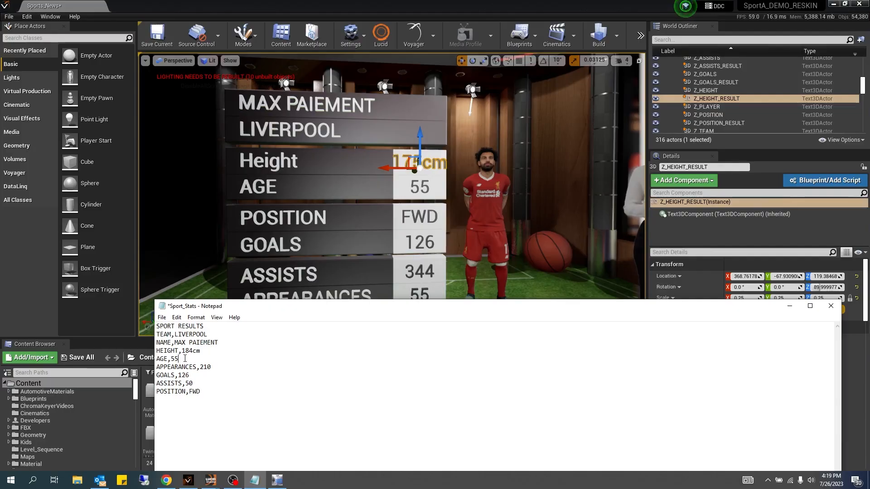
pyautogui.write('42')
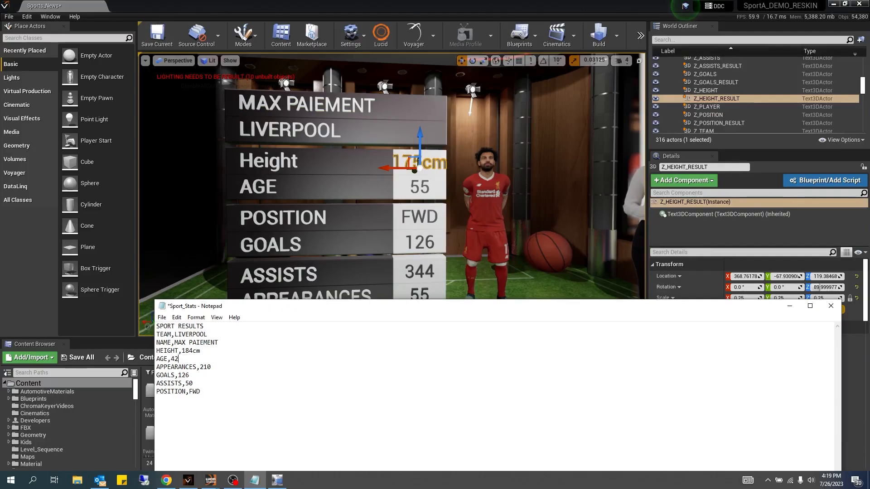
pyautogui.click(193, 378)
pyautogui.press('BackSpace')
pyautogui.press('BackSpace')
pyautogui.write('55')
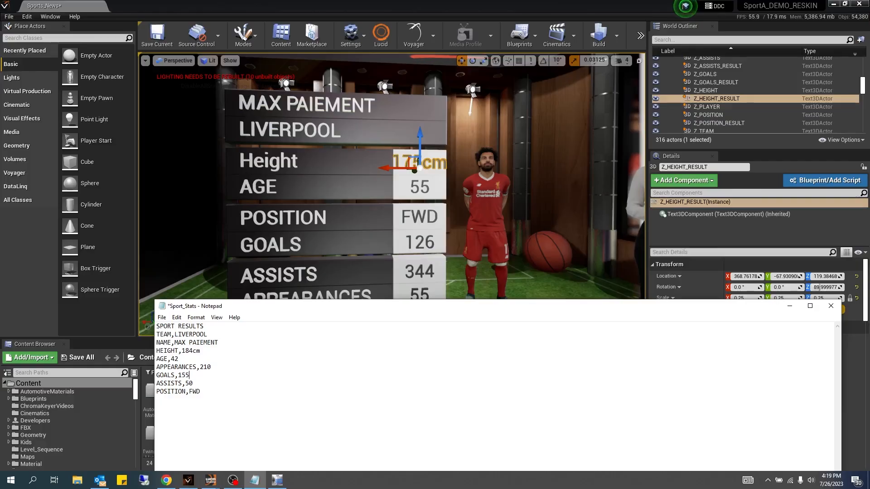
# Step: Save the Sport_Stats text file so the stats board picks up the new values
pyautogui.click(162, 318)
pyautogui.click(183, 359)
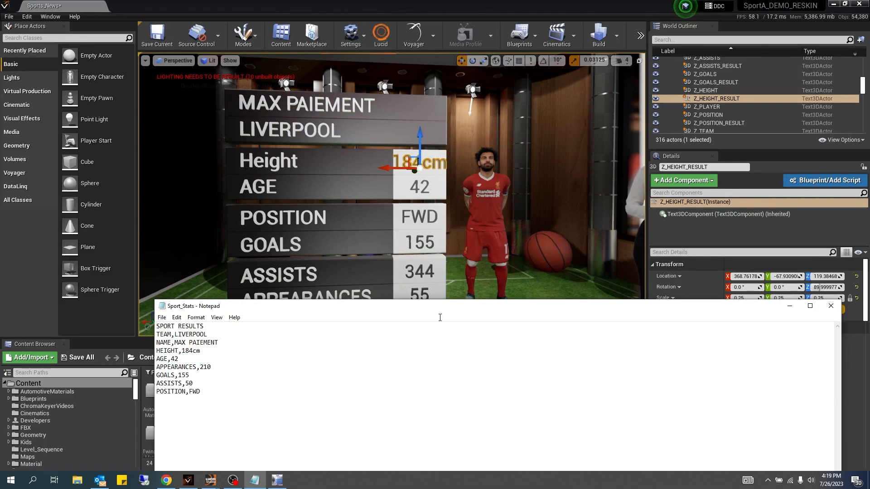
pyautogui.click(410, 290)
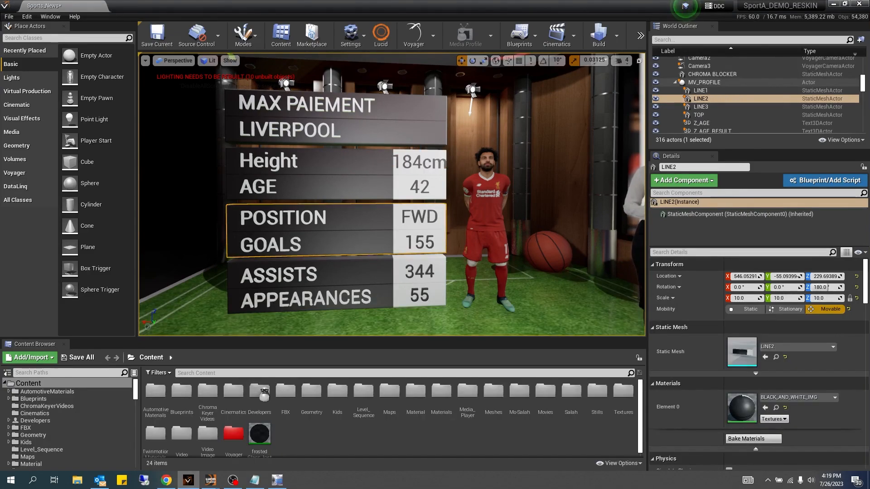